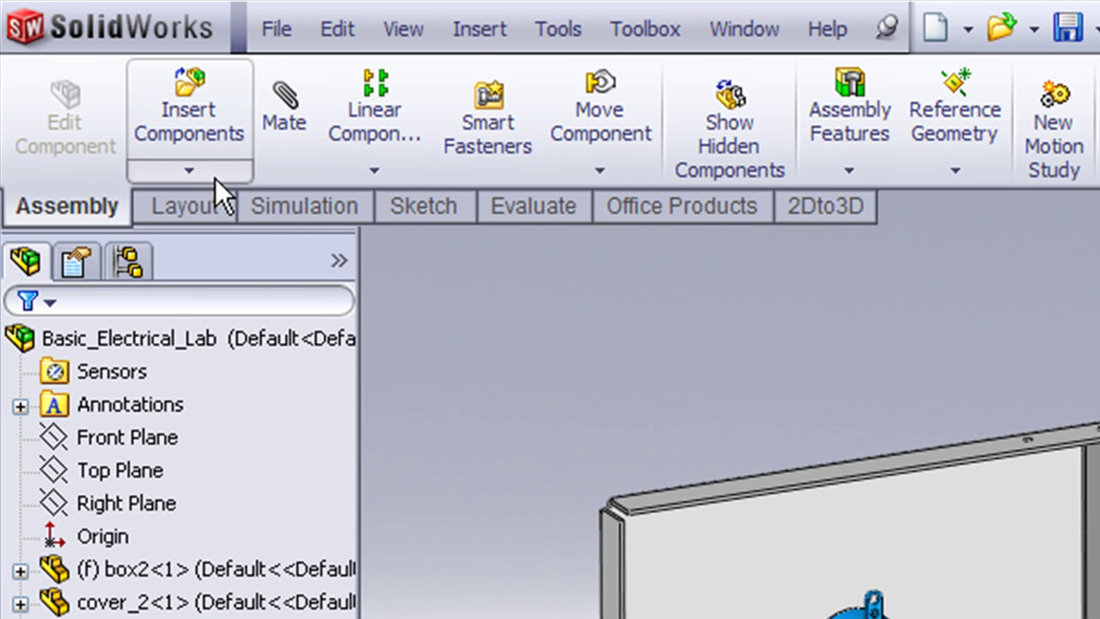
Step: Insert a new in-context part and place it on the ring terminal's top face from the 'ring term' view
click(191, 171)
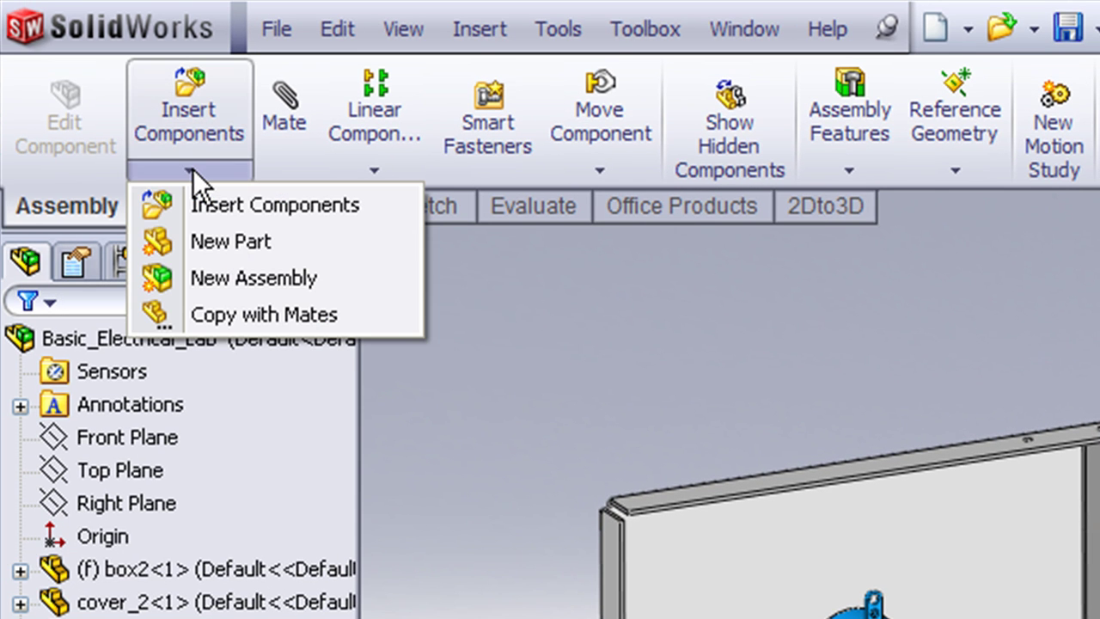
click(180, 246)
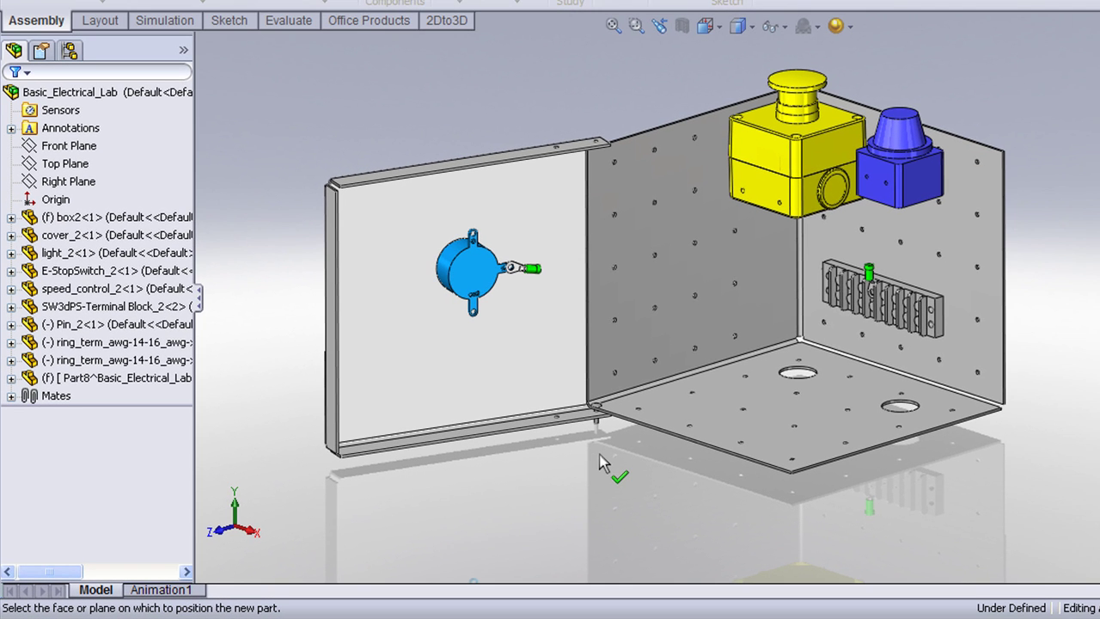
key(space)
click(636, 338)
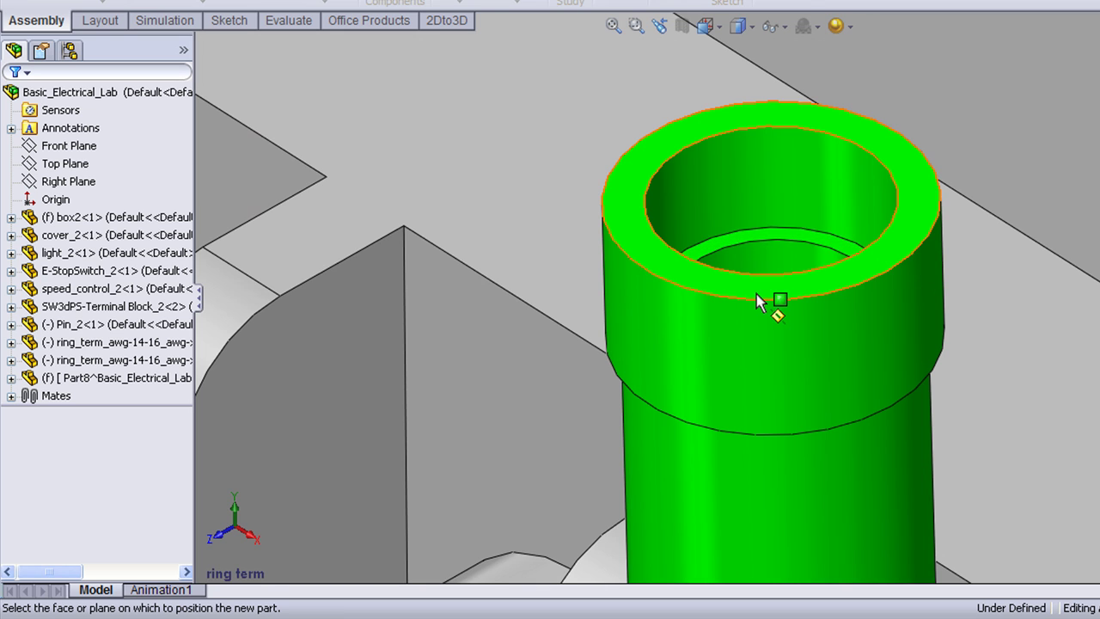
click(783, 233)
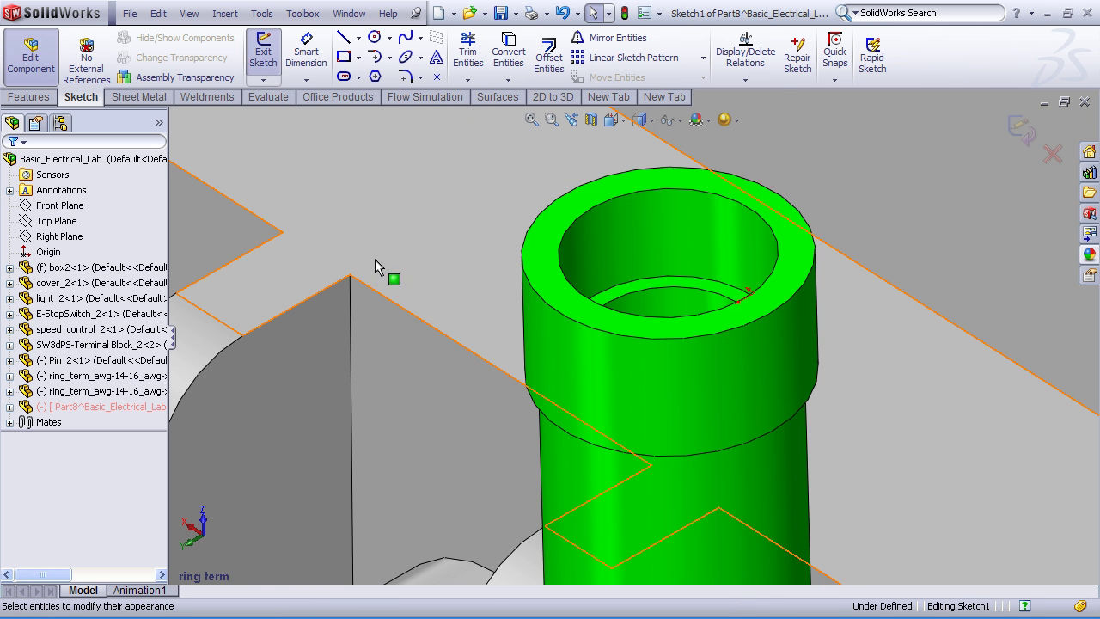
scroll(421, 326, up, 3)
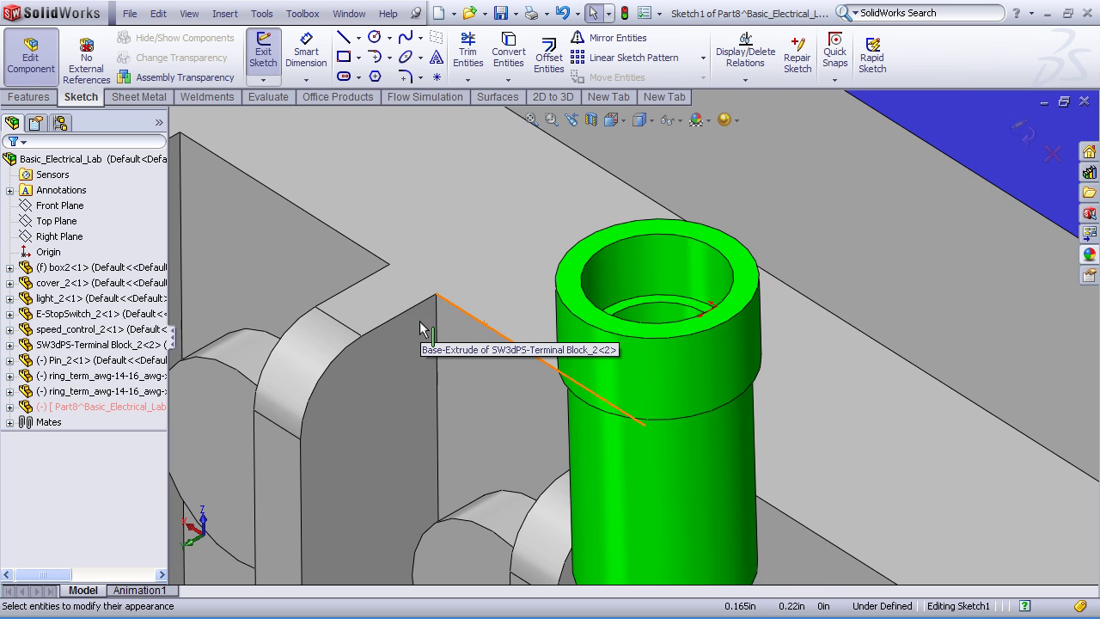
middle_drag(634, 330, 668, 315)
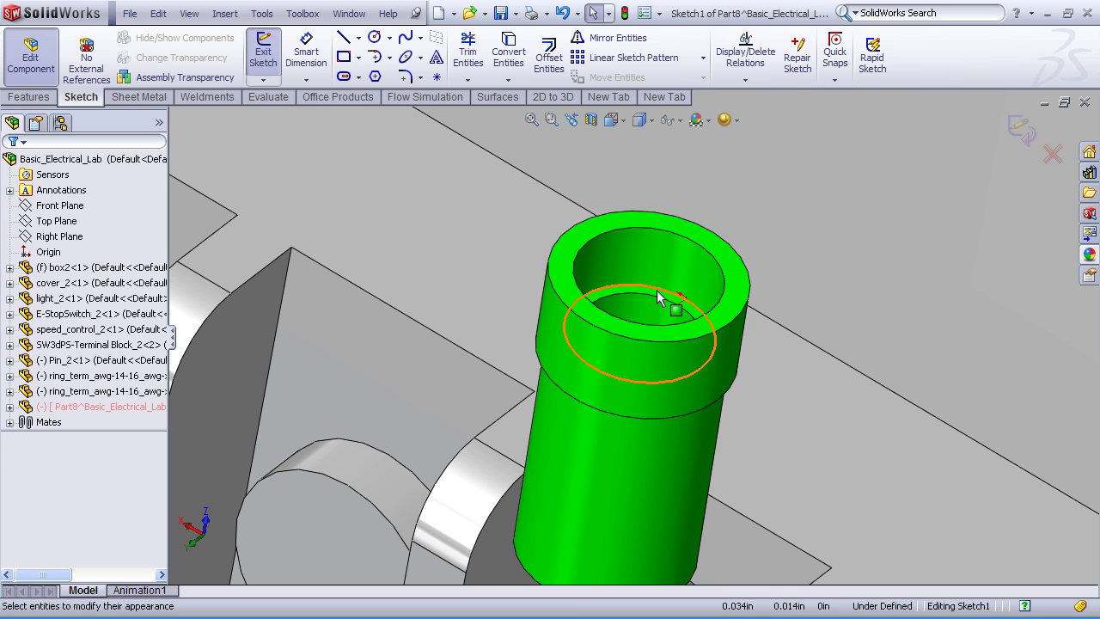
scroll(658, 297, up, 1)
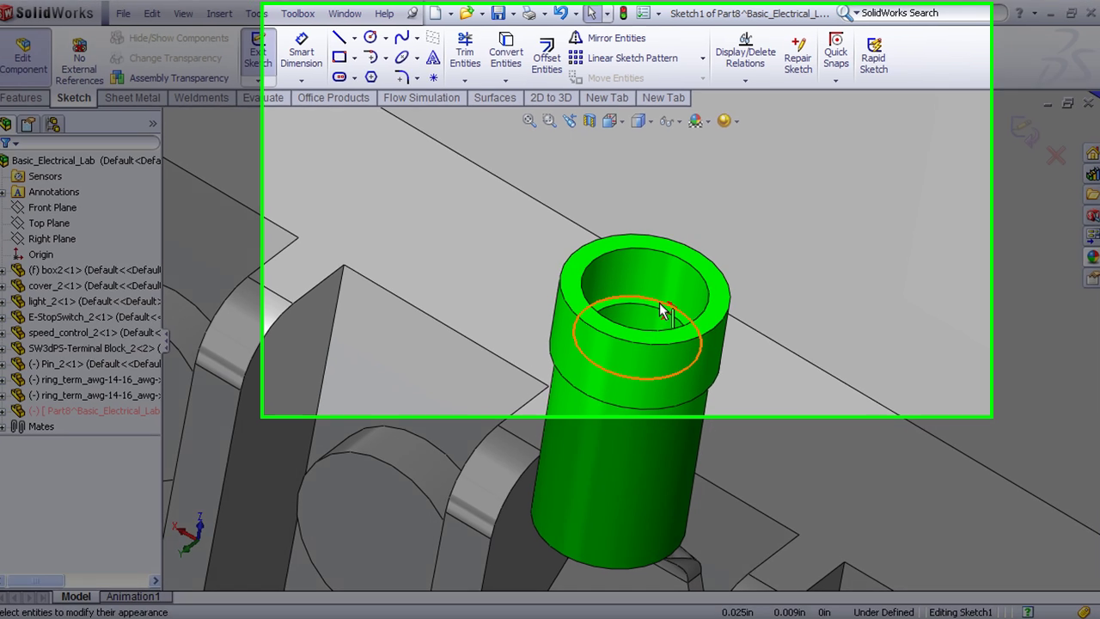
Step: Convert the ring terminal's inner circular edge into a fully defined 0.180 in circle in Sketch1
click(662, 302)
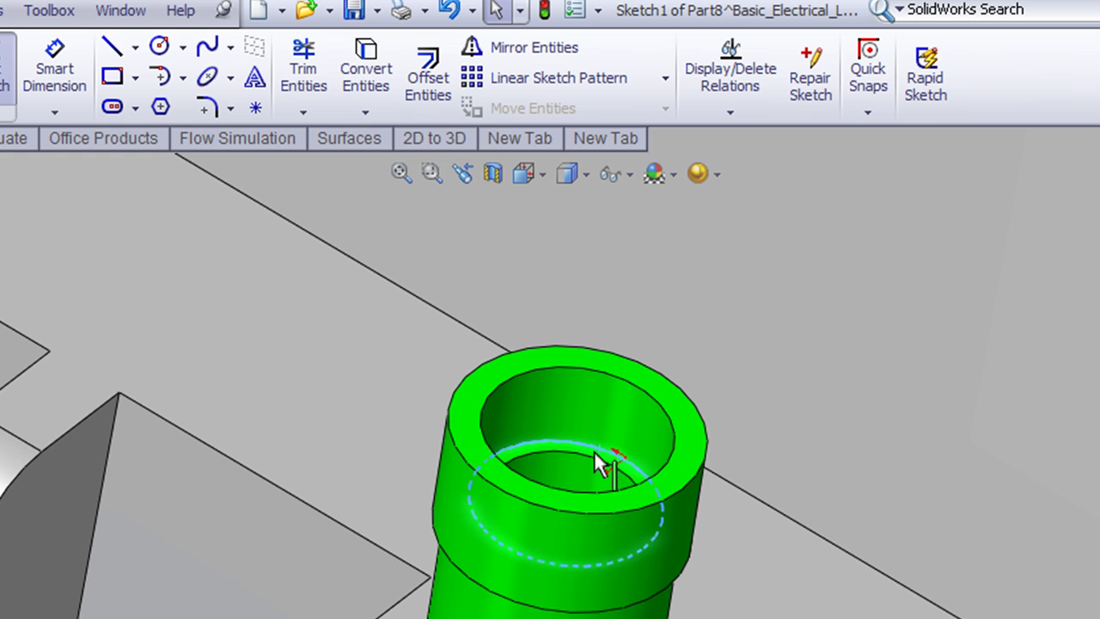
click(370, 74)
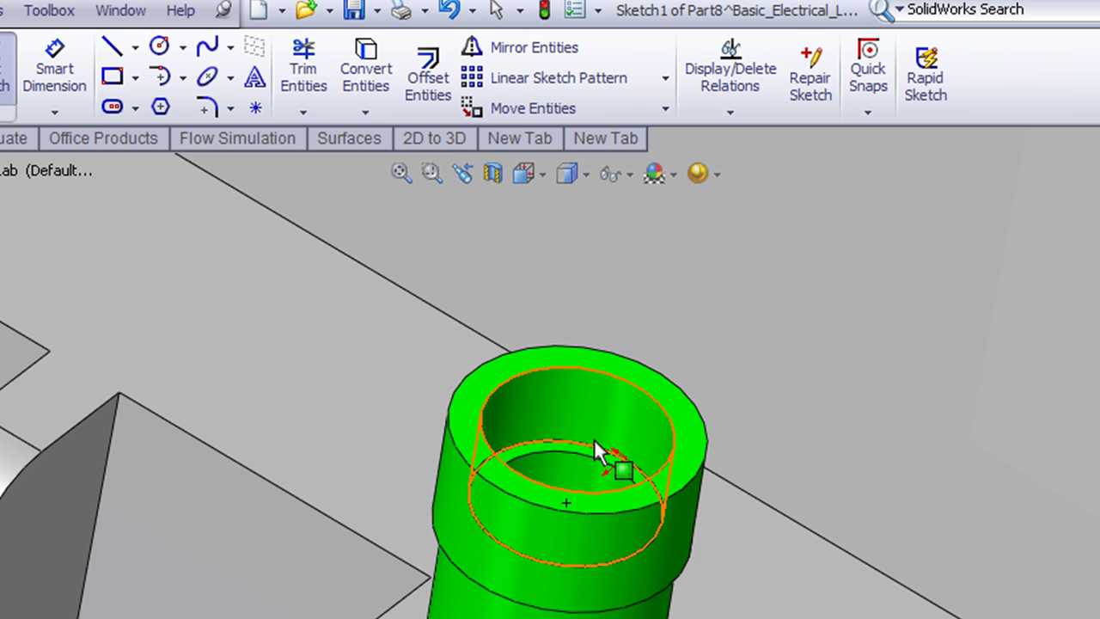
scroll(591, 426, up, 1)
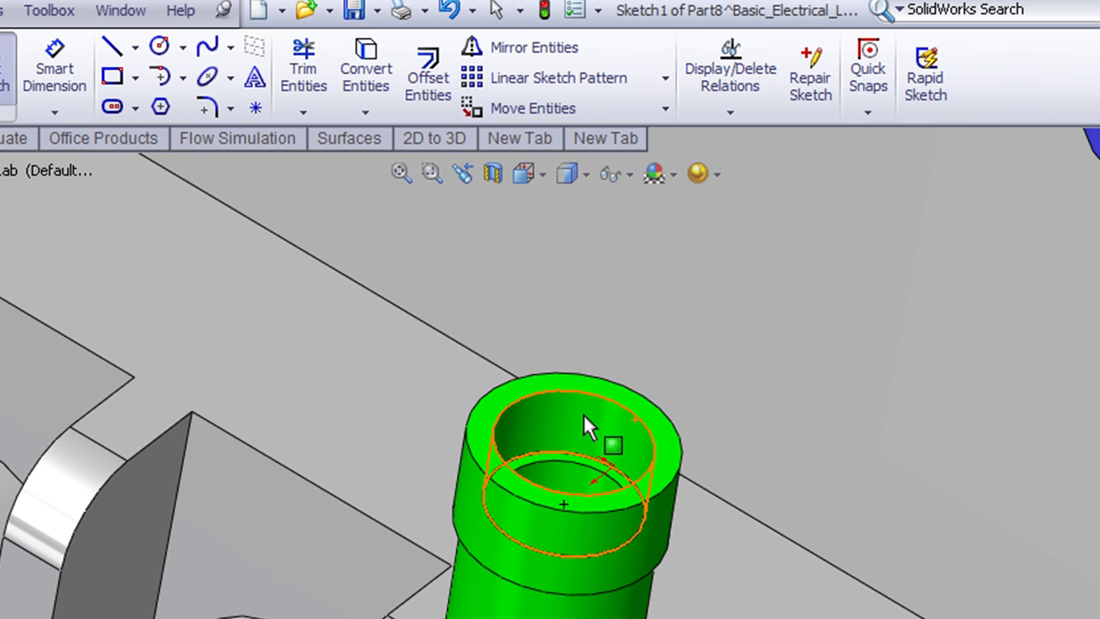
scroll(583, 416, up, 2)
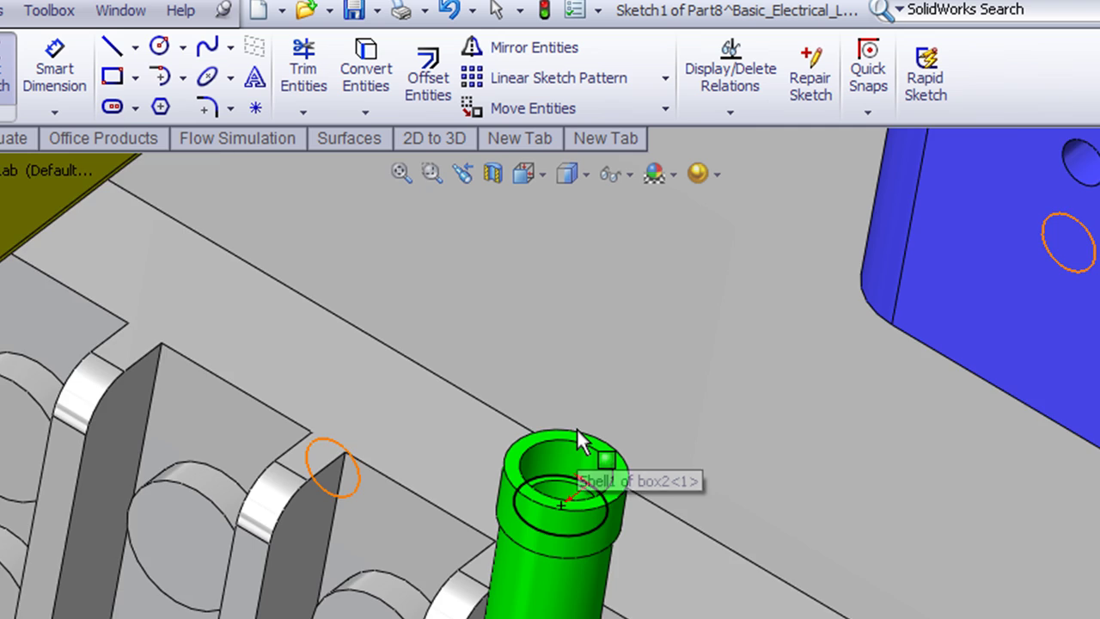
scroll(577, 428, up, 3)
scroll(545, 484, down, 2)
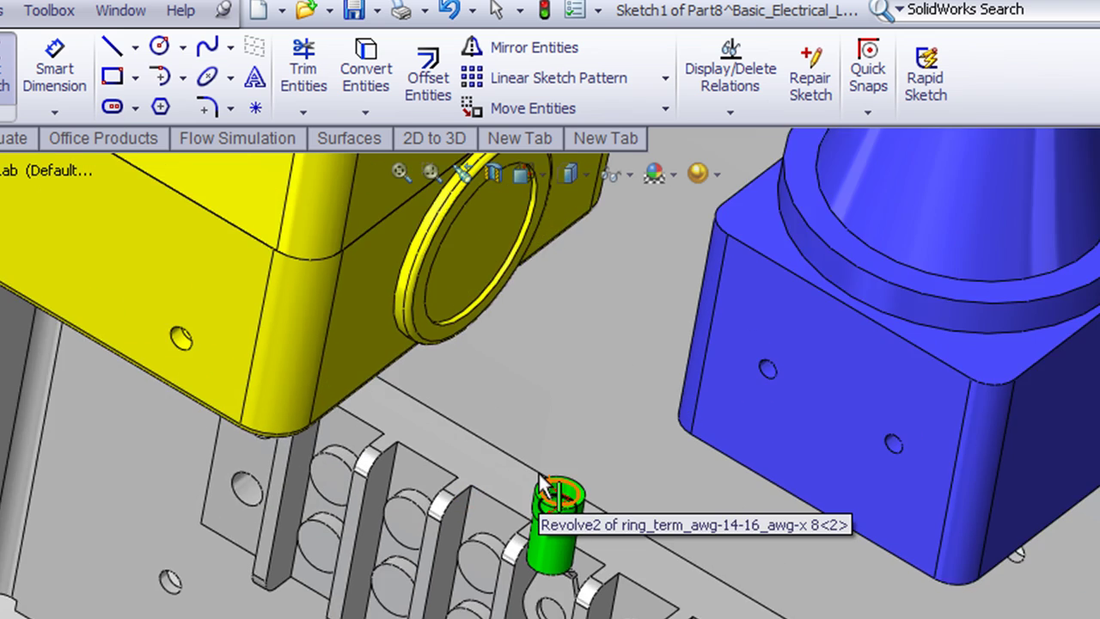
scroll(544, 483, up, 5)
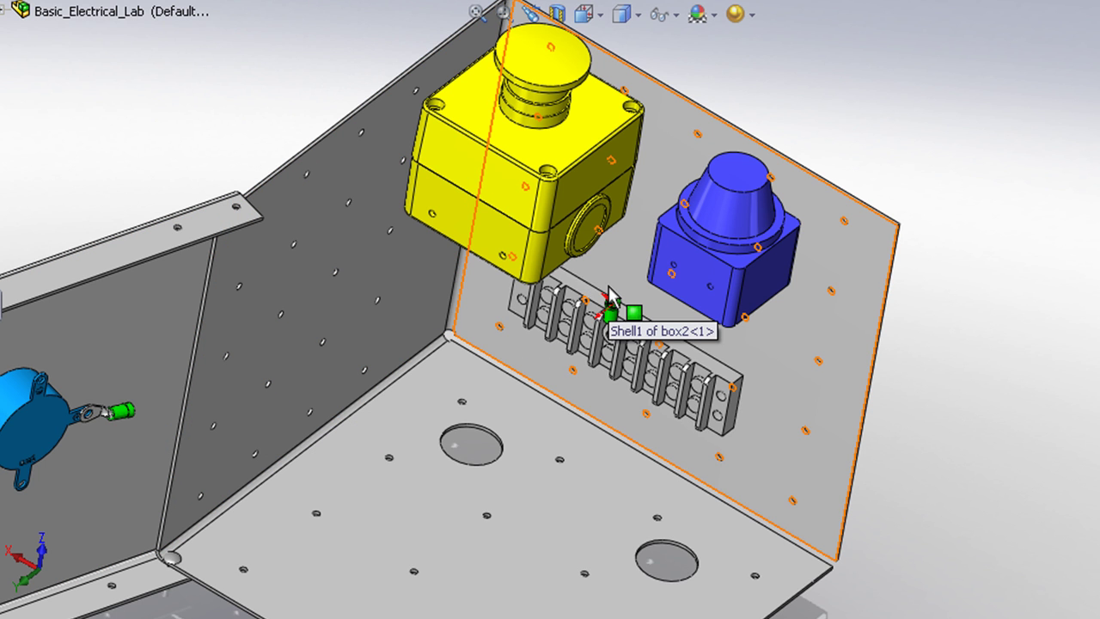
scroll(612, 297, down, 4)
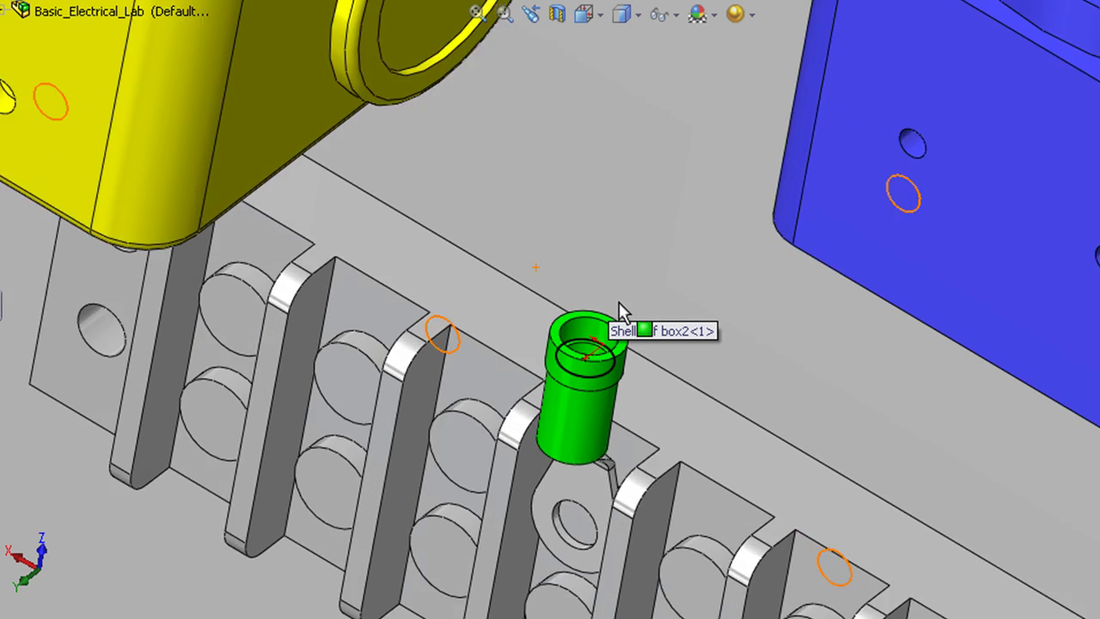
scroll(619, 303, down, 2)
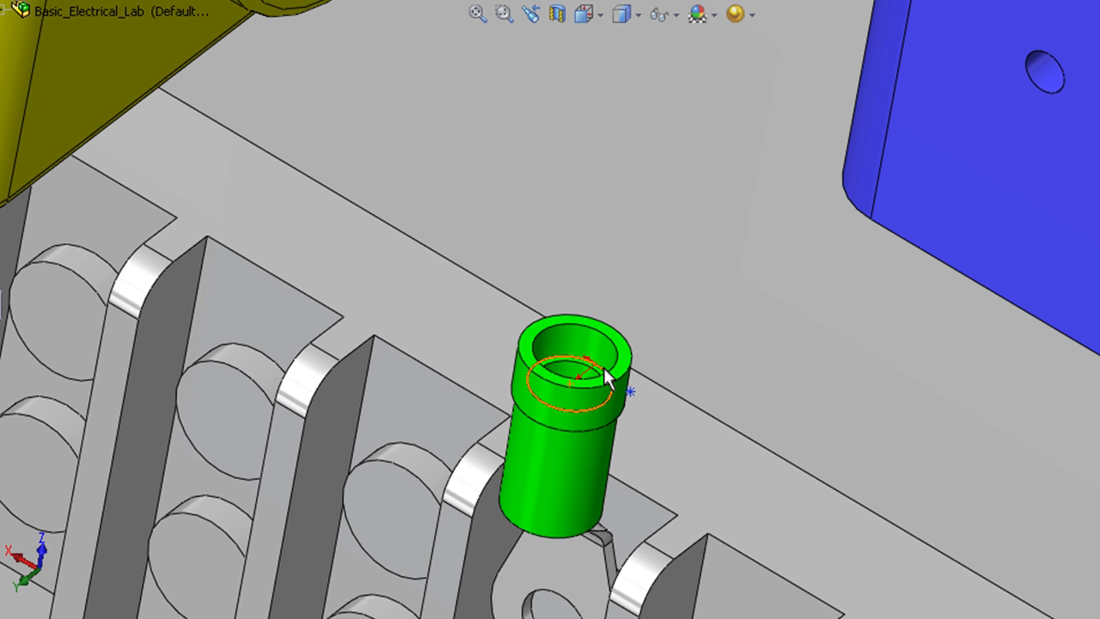
scroll(606, 377, up, 2)
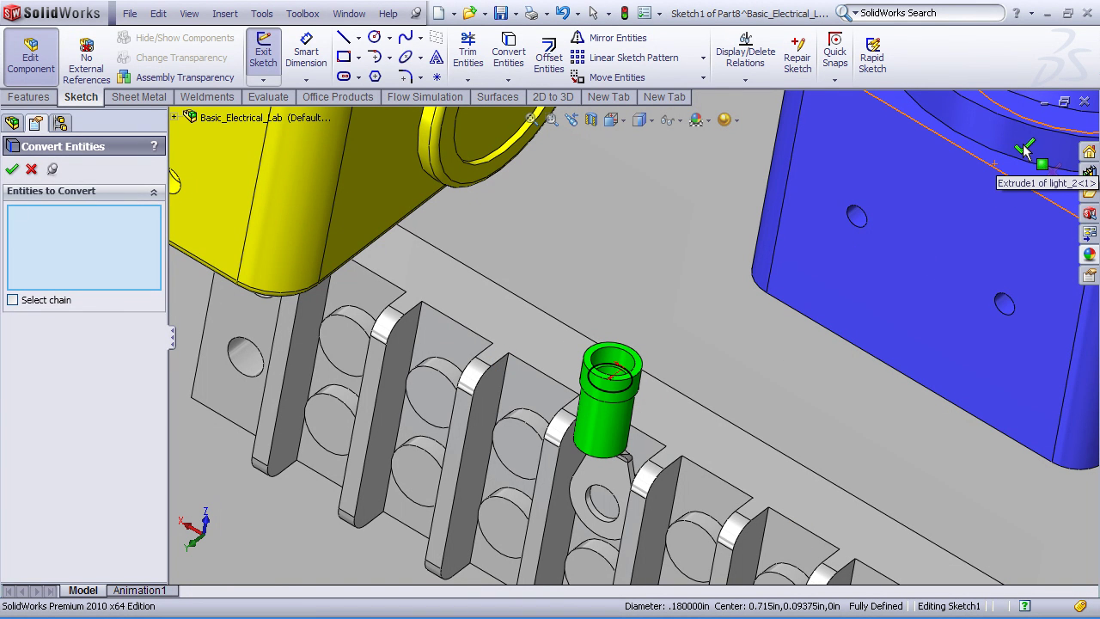
Step: Close Sketch1 with its 0.180 in circle and zoom to fit the enclosure assembly
key(Escape)
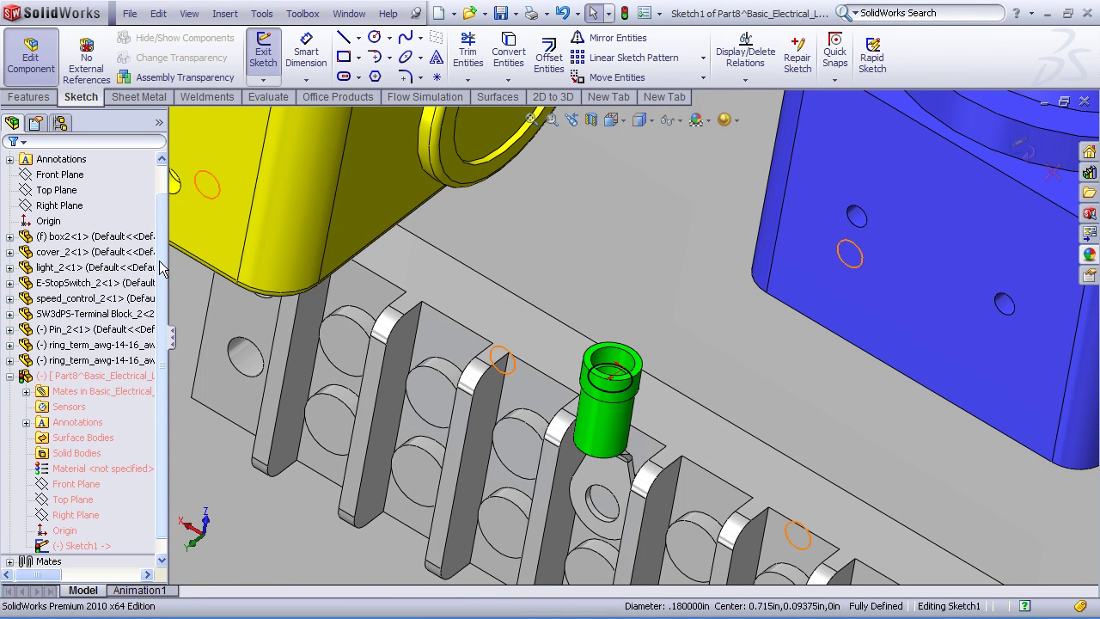
scroll(164, 271, down, 1)
click(77, 422)
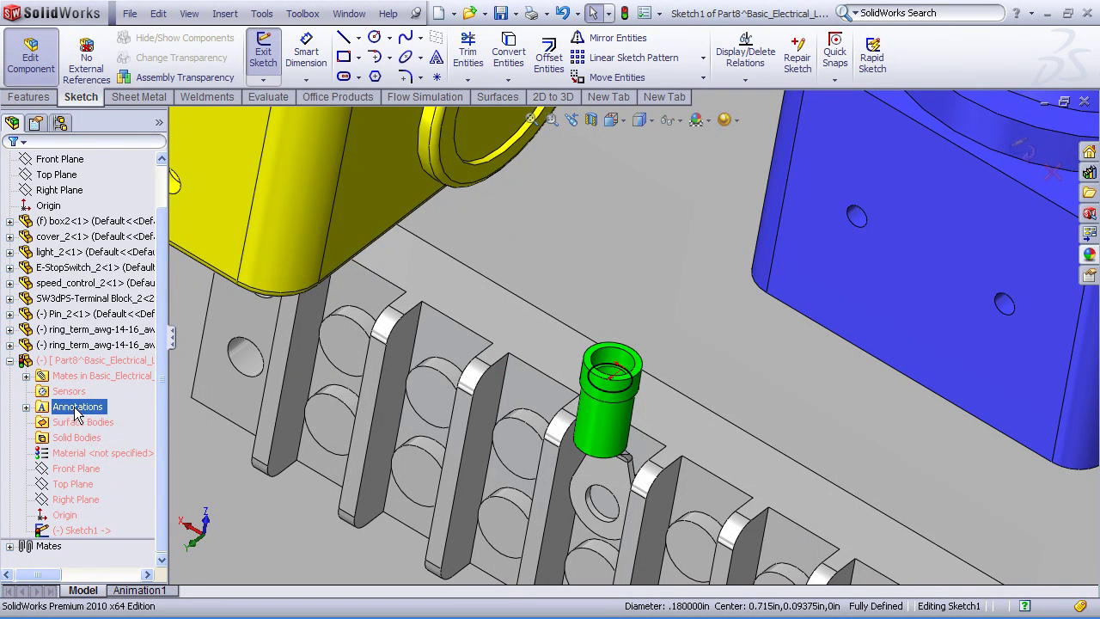
click(80, 531)
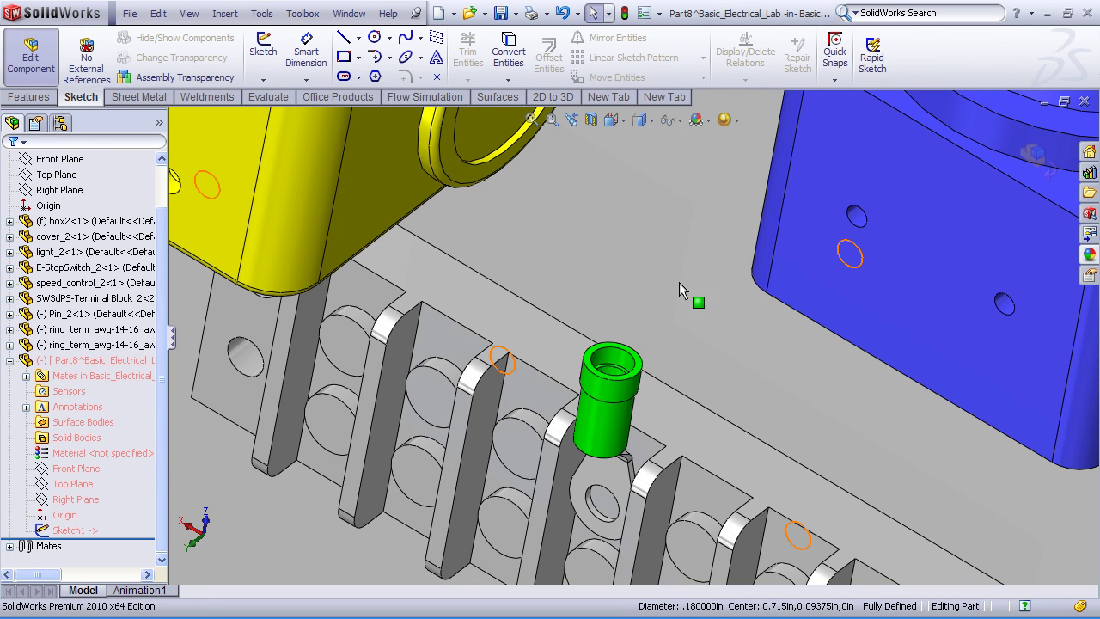
click(678, 121)
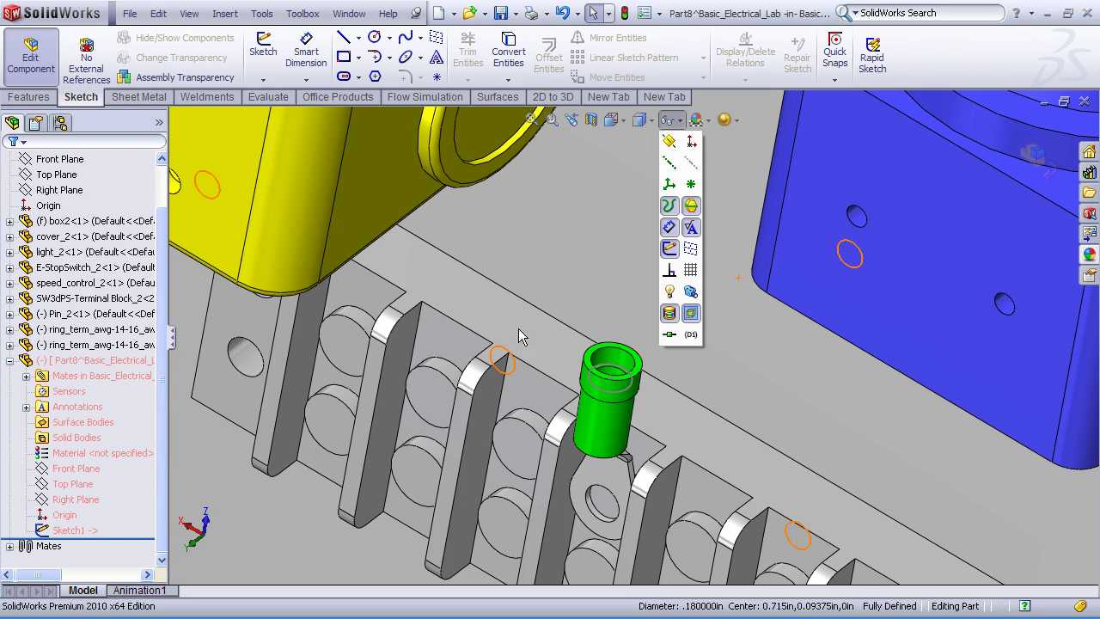
key(f)
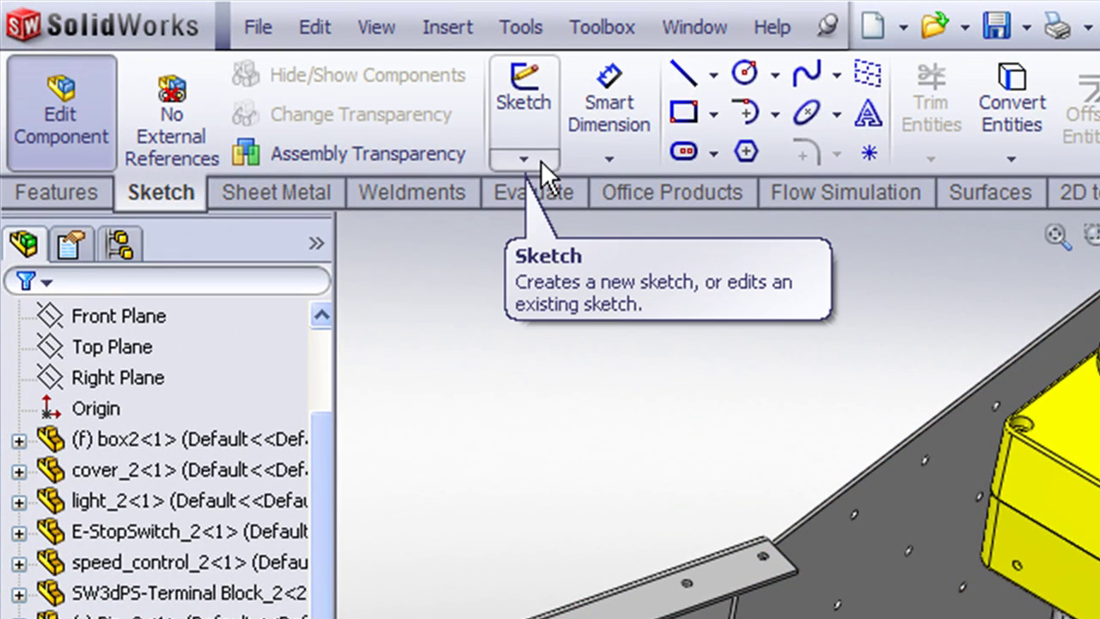
Step: Start an empty 3DSketch1 in Part8 and zoom in on the terminal block
click(540, 159)
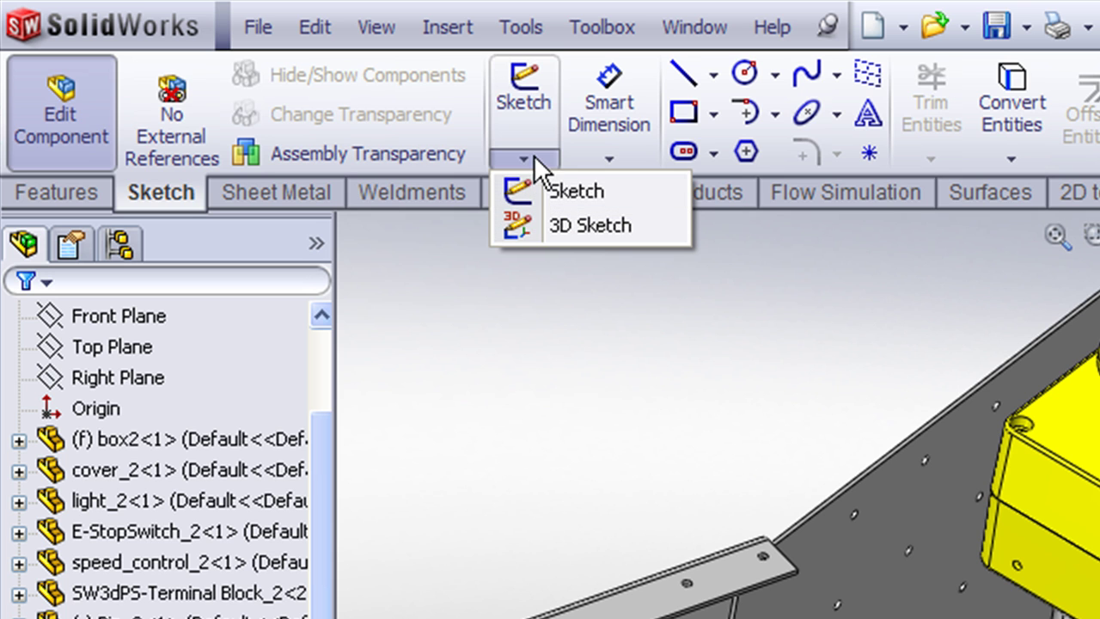
click(586, 224)
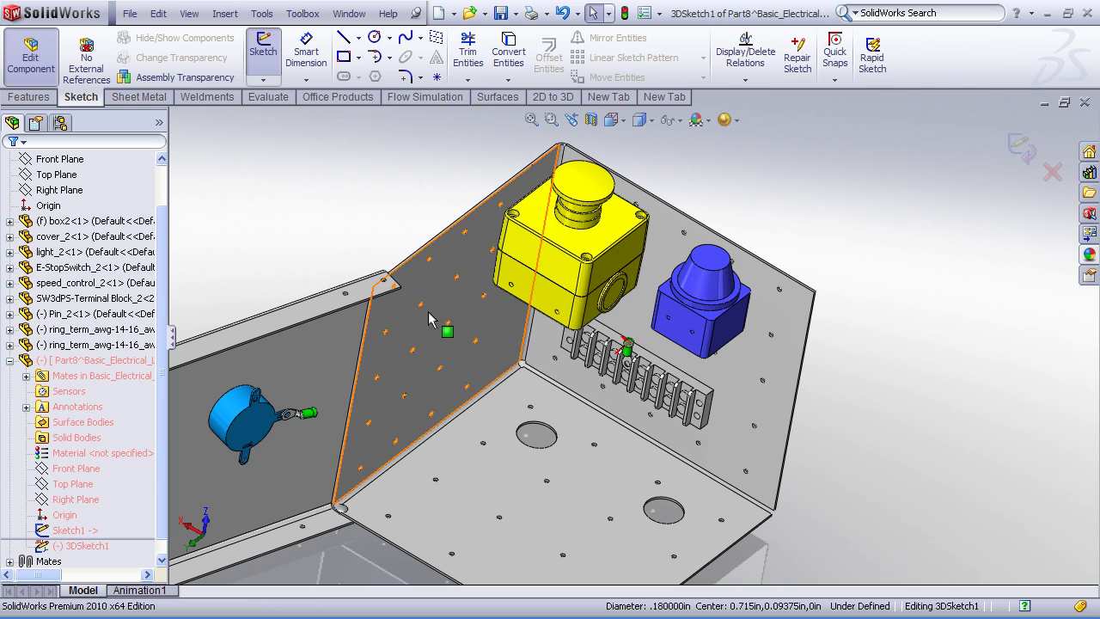
scroll(637, 362, down, 10)
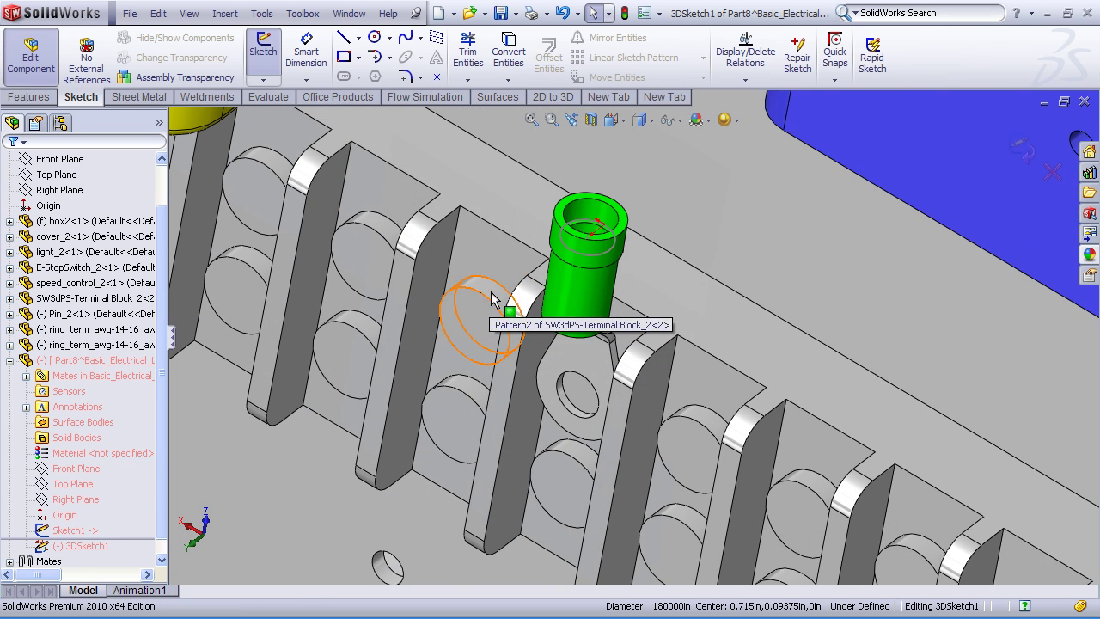
Step: Draw a short line rising from the terminal-block ring terminal's barrel centre
click(345, 40)
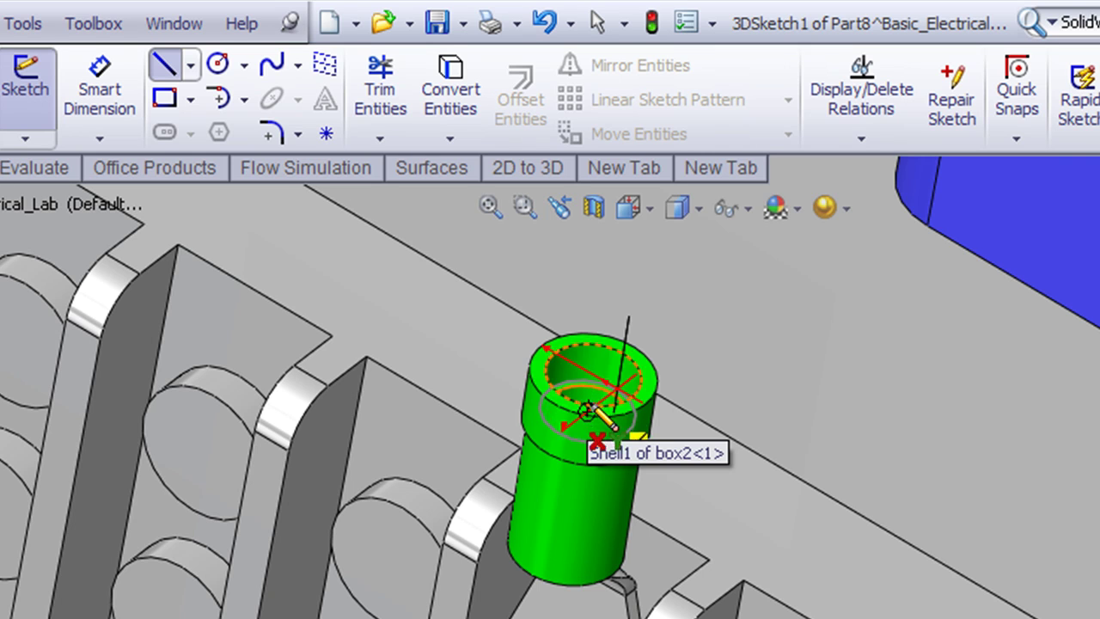
click(586, 412)
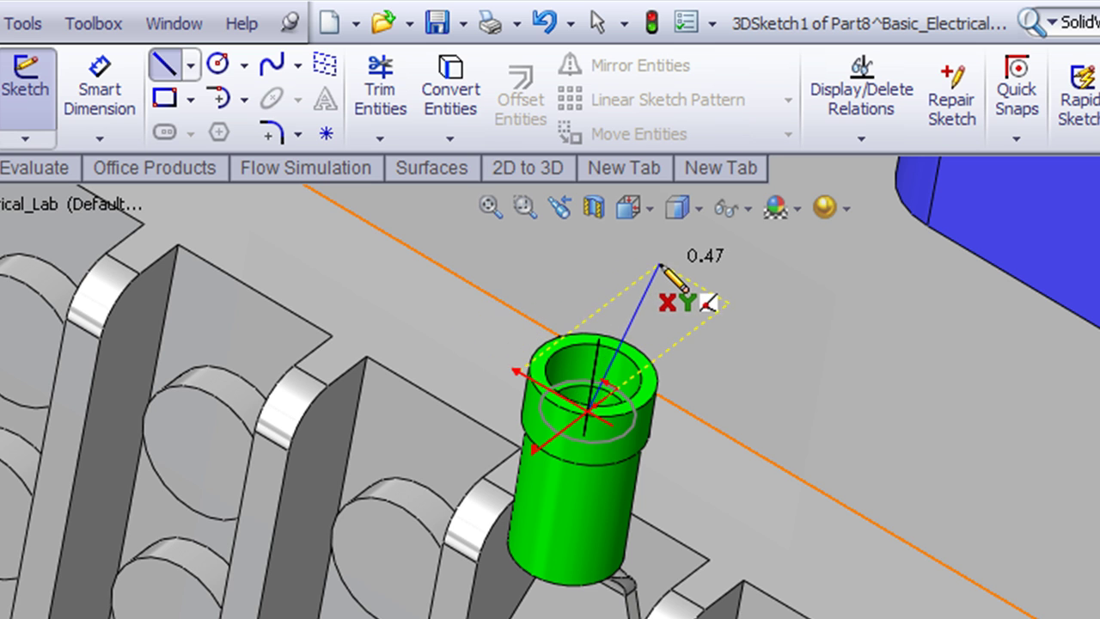
double_click(651, 262)
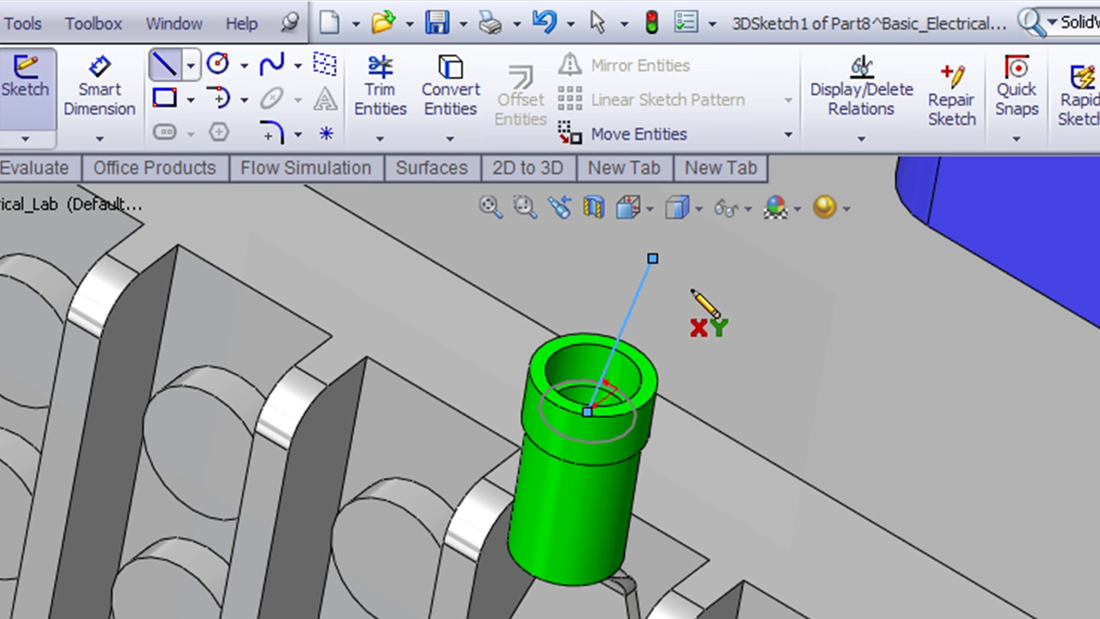
key(Escape)
Step: Make the line concentric with the terminal's bore and adjust its free end
click(634, 306)
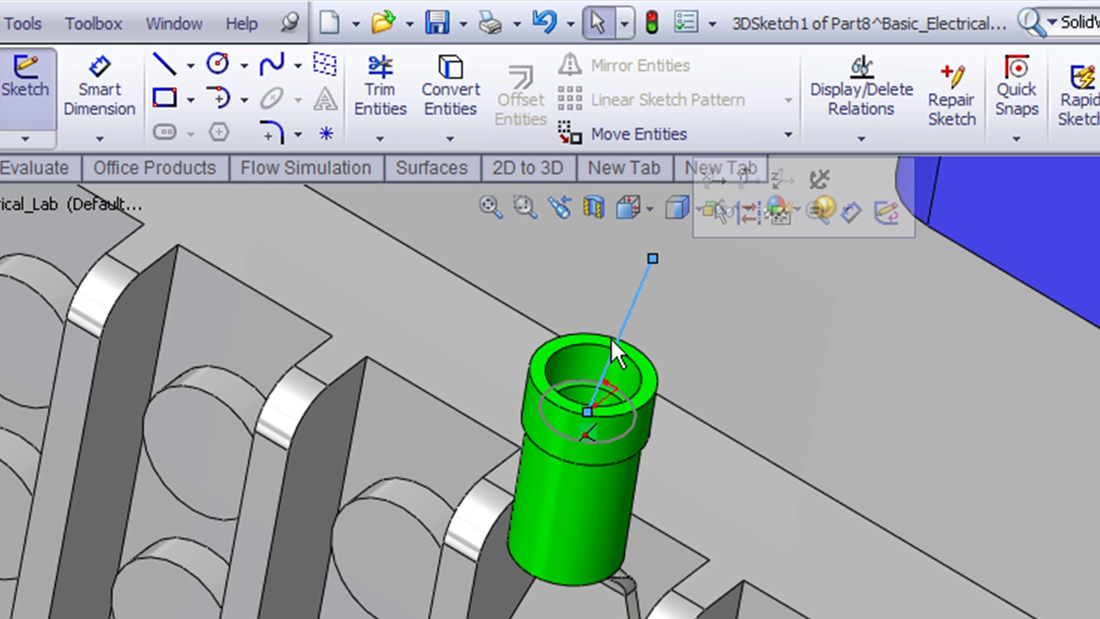
ctrl+click(585, 359)
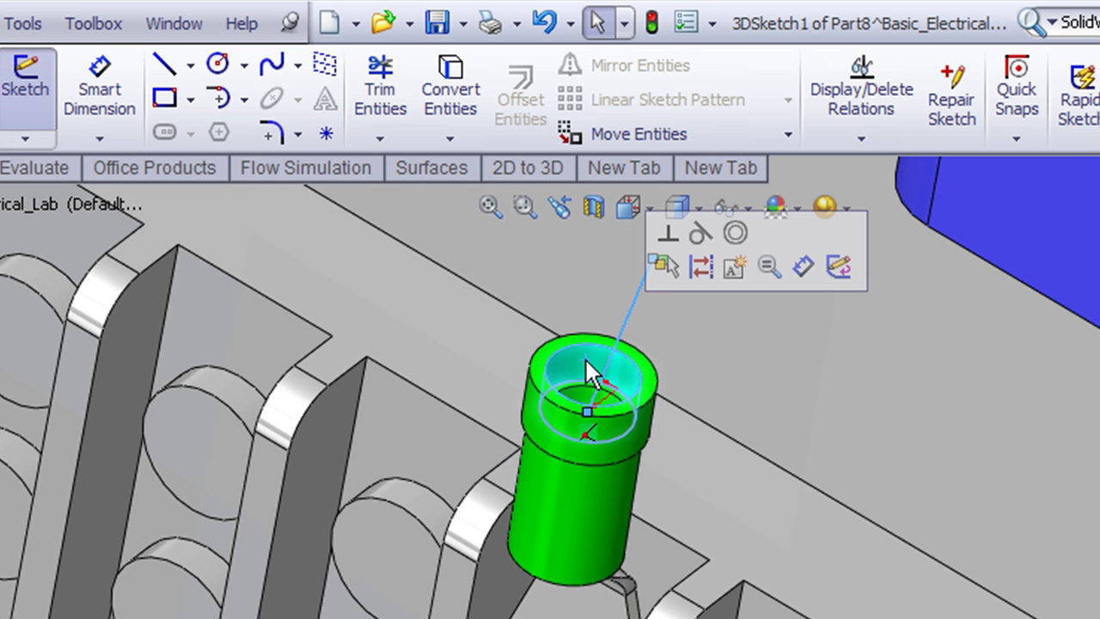
click(736, 232)
scroll(704, 344, up, 3)
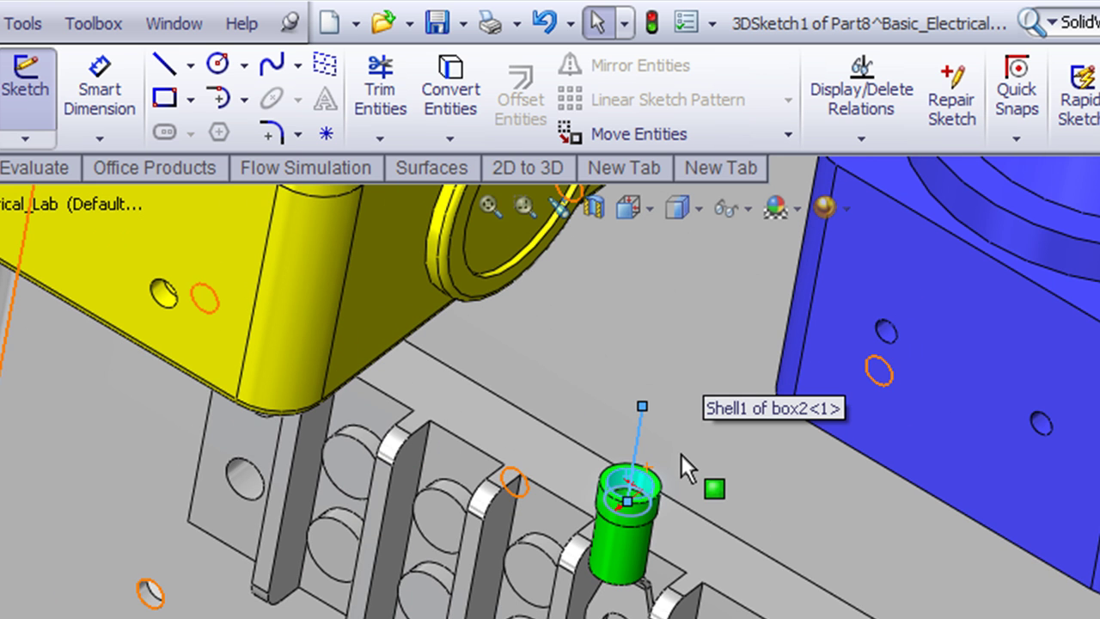
click(694, 467)
middle_drag(694, 468, 586, 356)
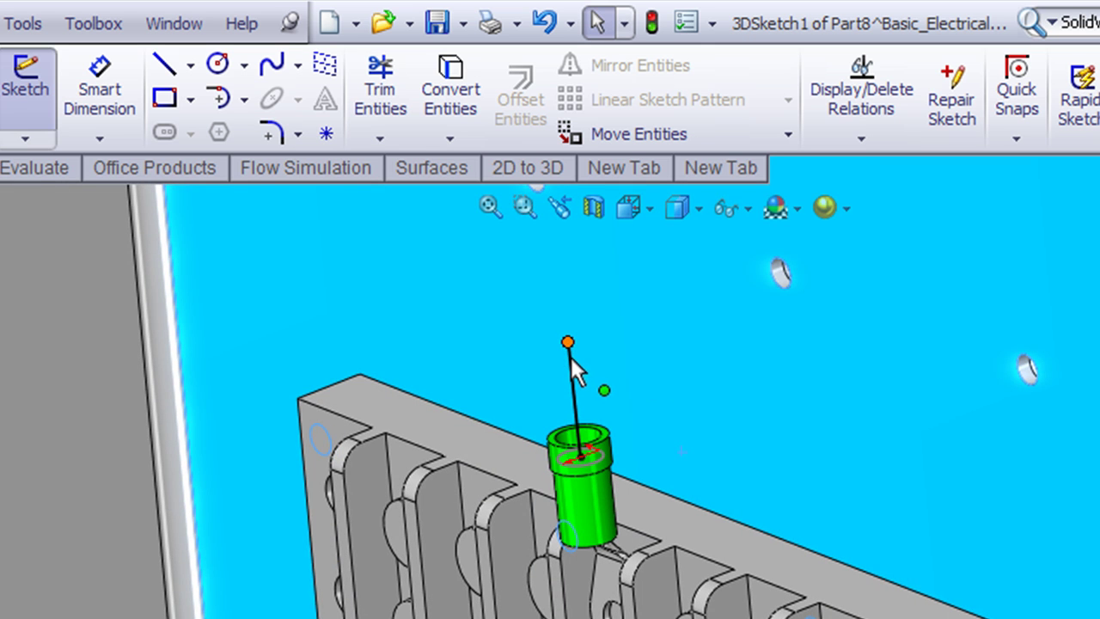
drag(571, 358, 573, 375)
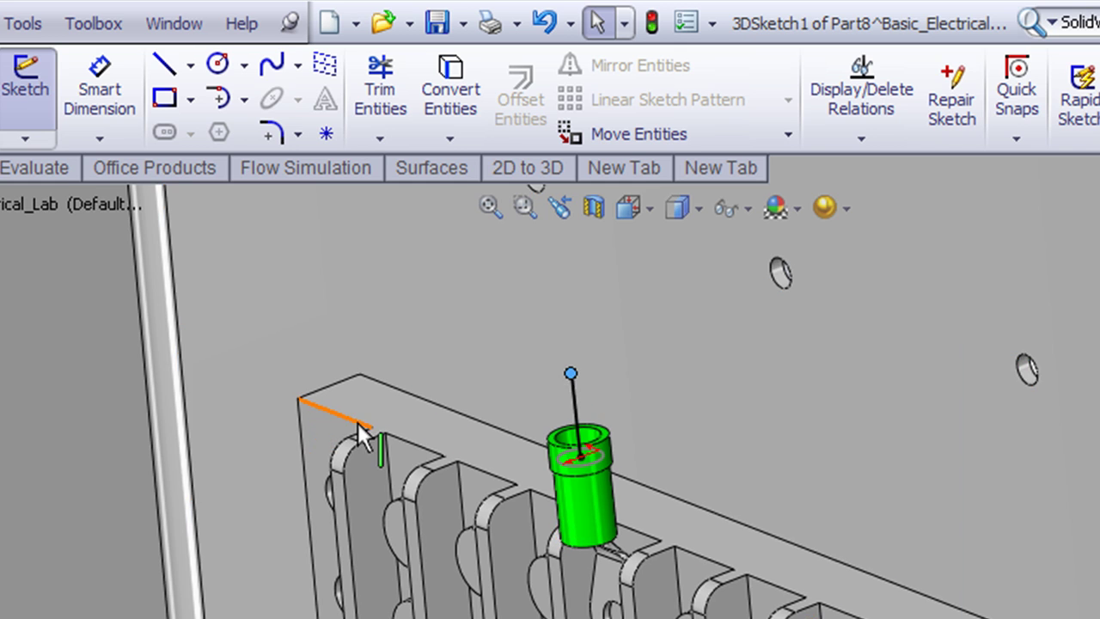
scroll(363, 437, up, 5)
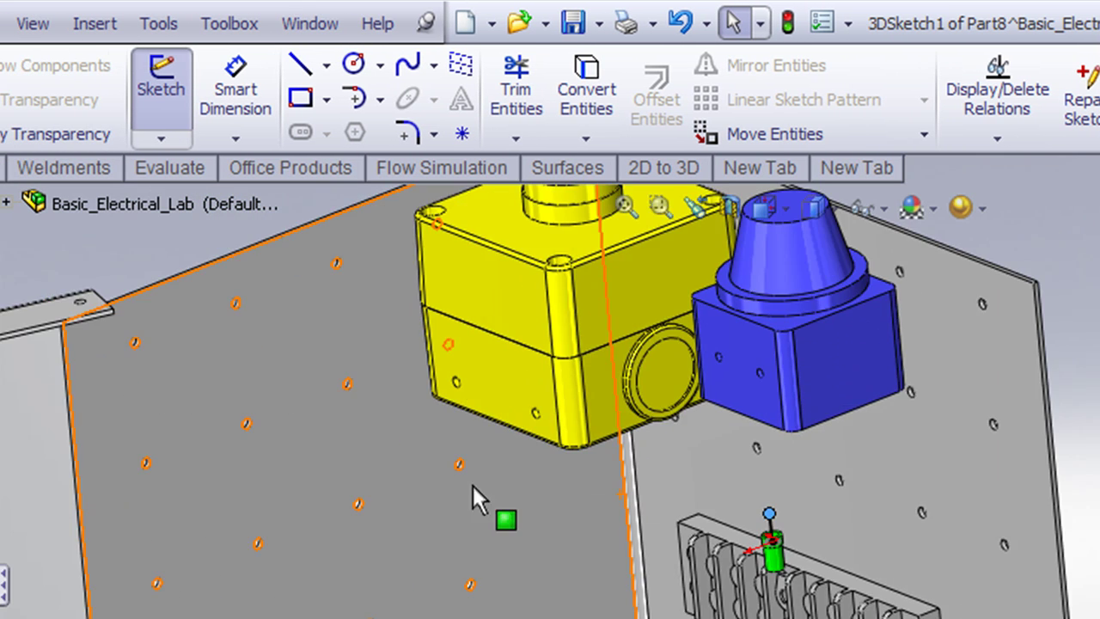
scroll(471, 486, up, 3)
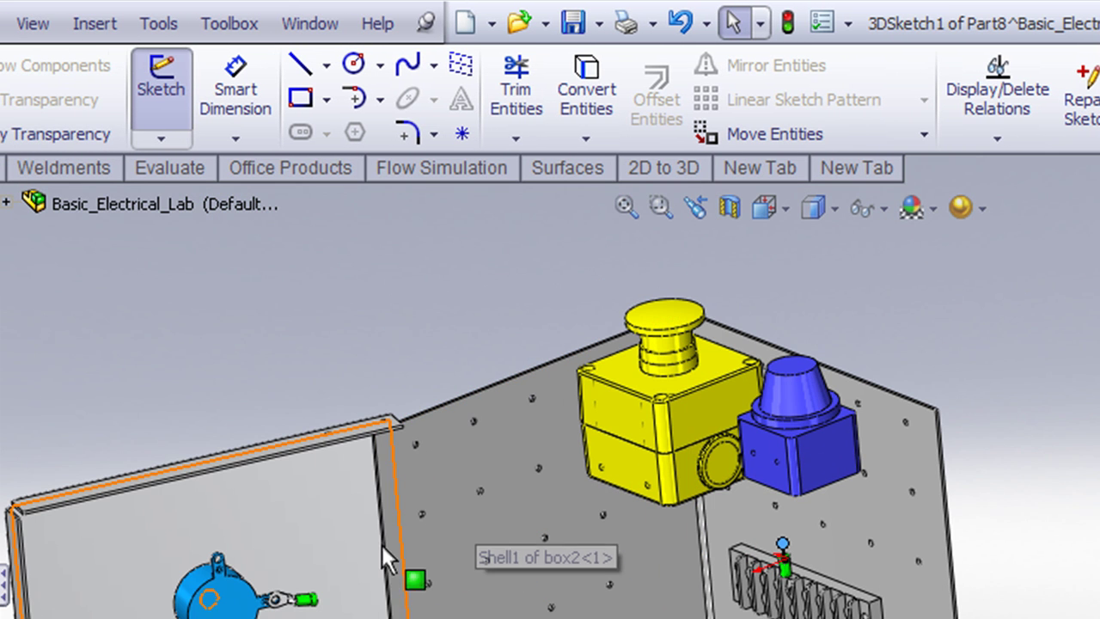
Step: Draw a short line outward from the speed-control ring terminal's bore centre
key(space)
scroll(297, 612, down, 10)
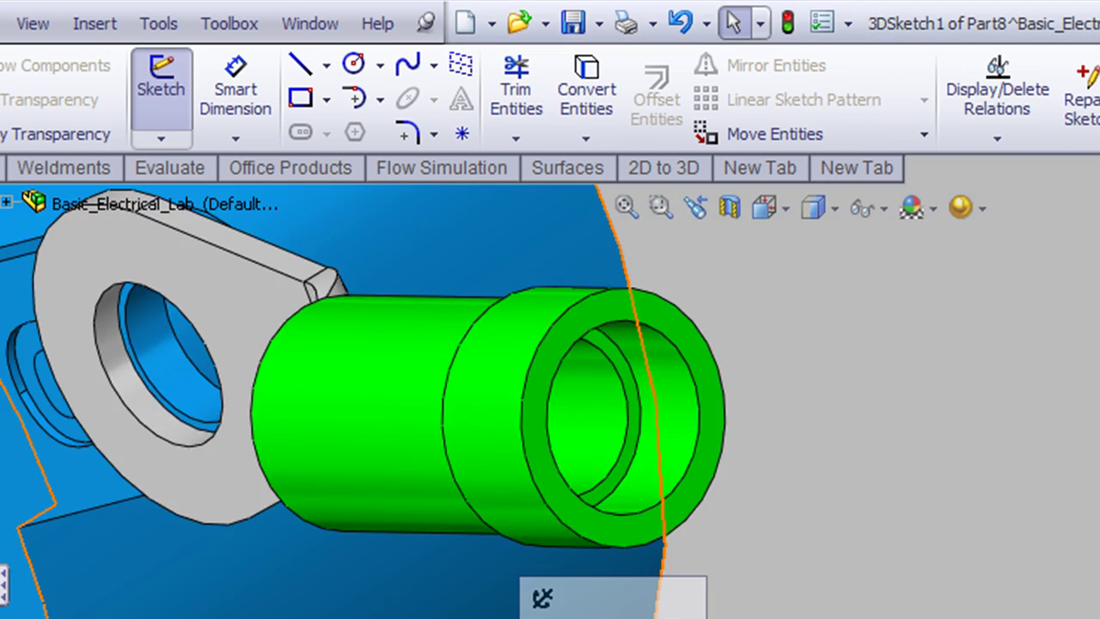
click(301, 65)
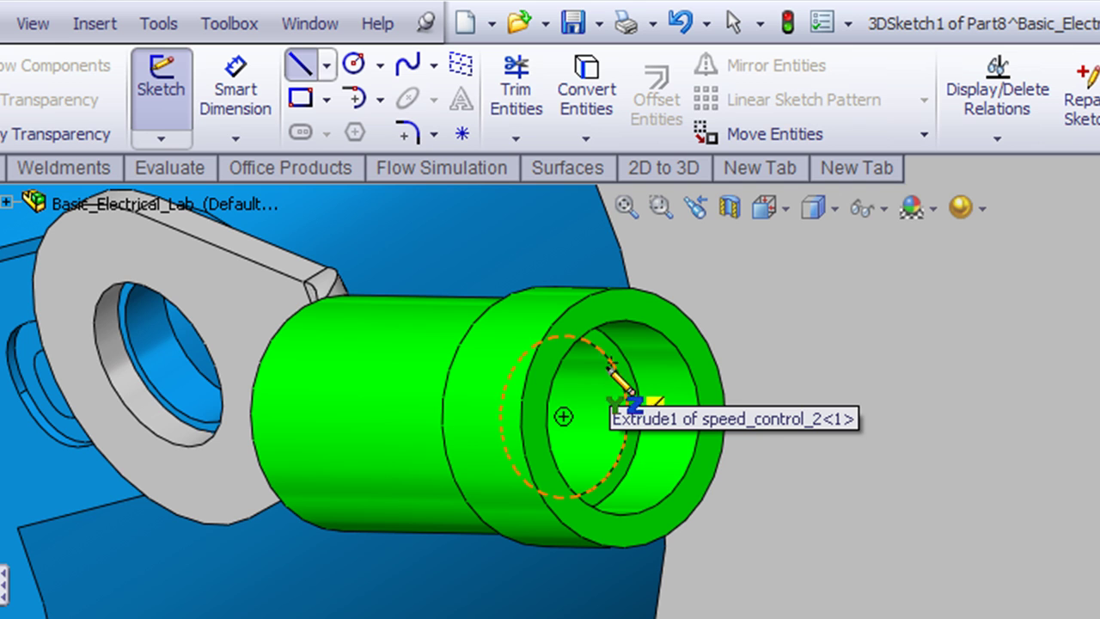
click(563, 417)
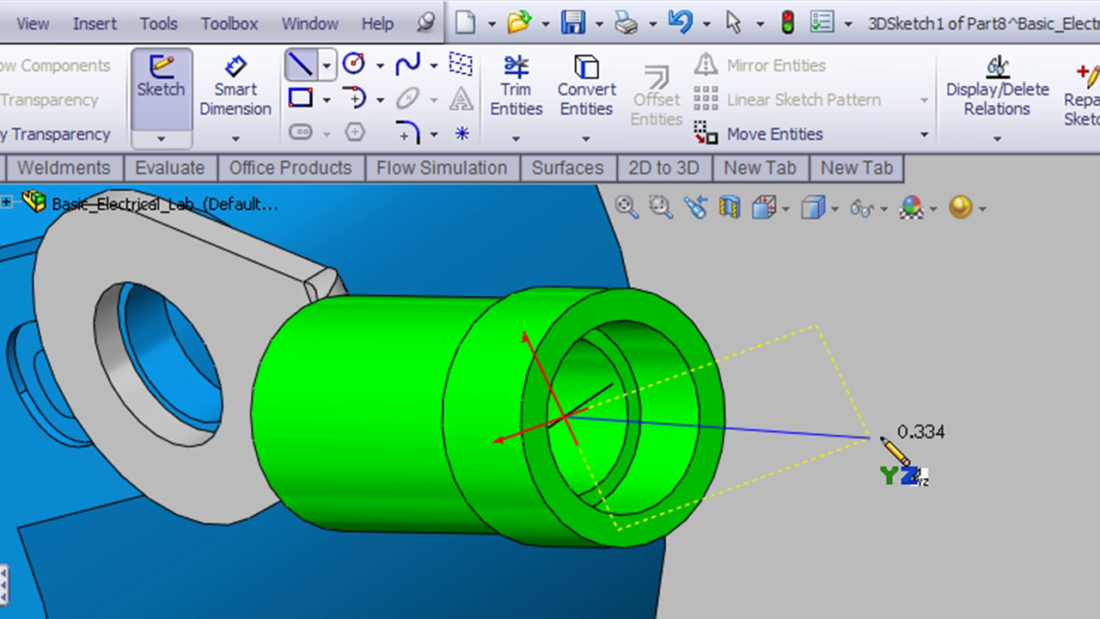
click(926, 437)
key(Escape)
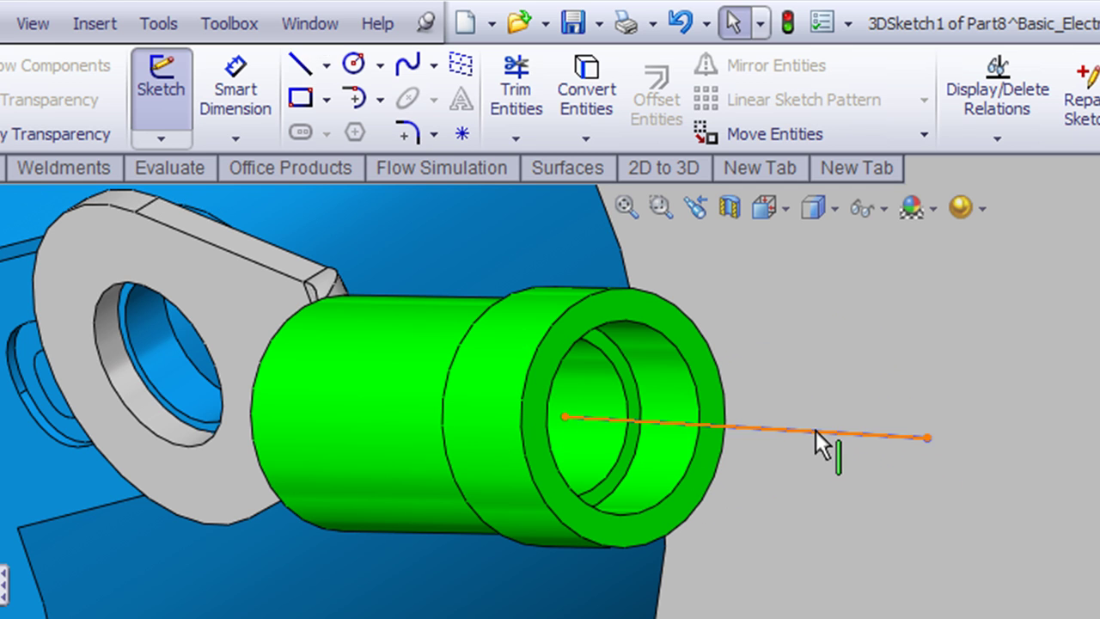
Step: Make the new line concentric with the speed-control terminal's bore
click(671, 366)
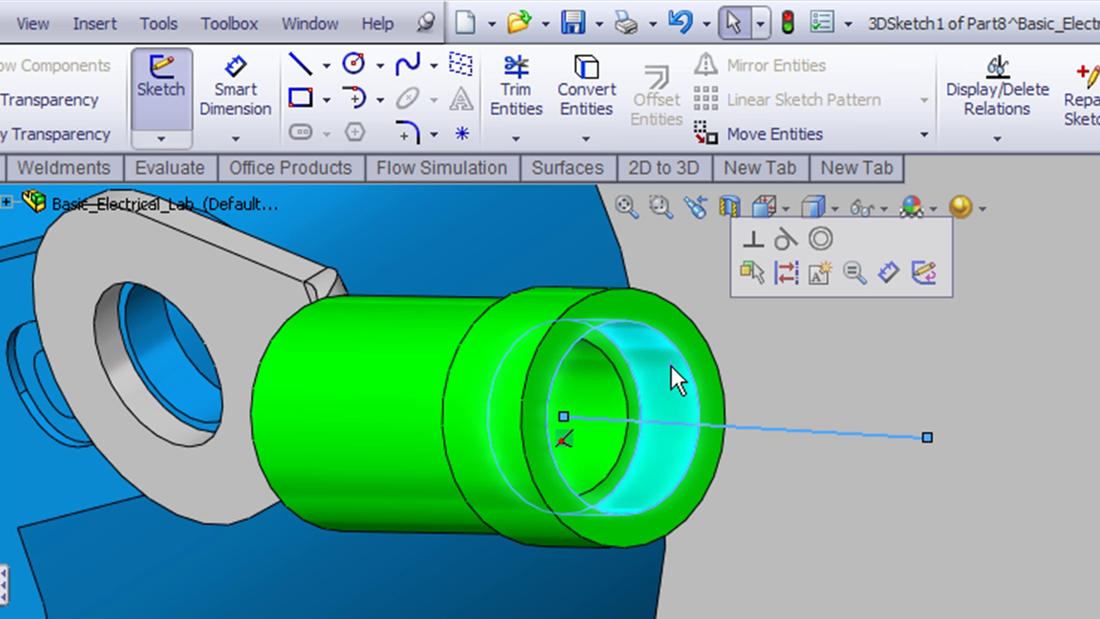
click(823, 239)
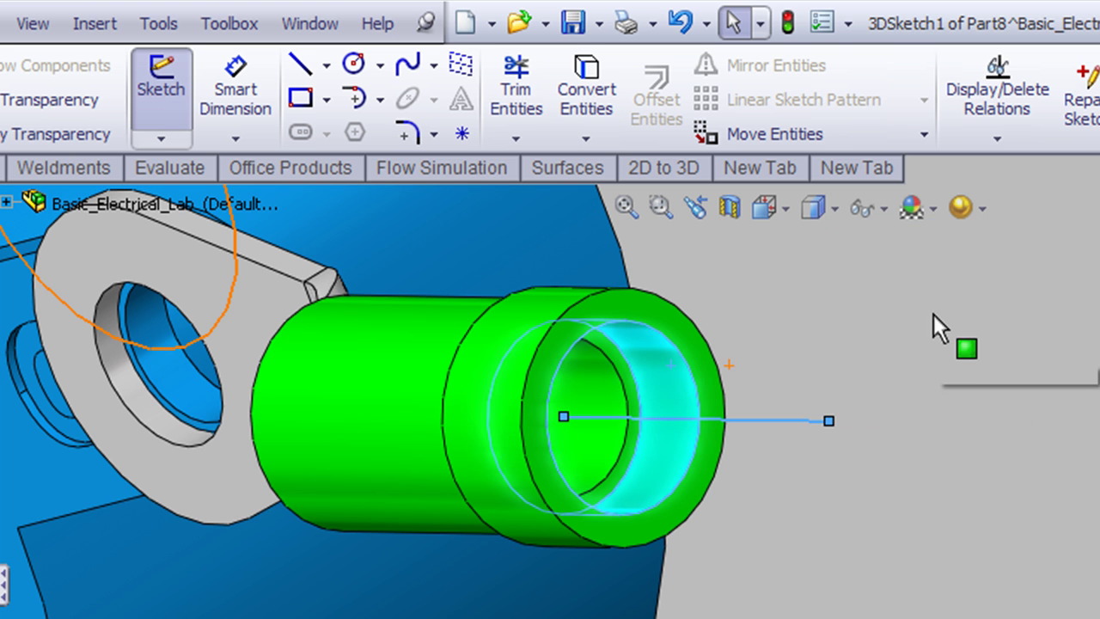
scroll(933, 312, up, 10)
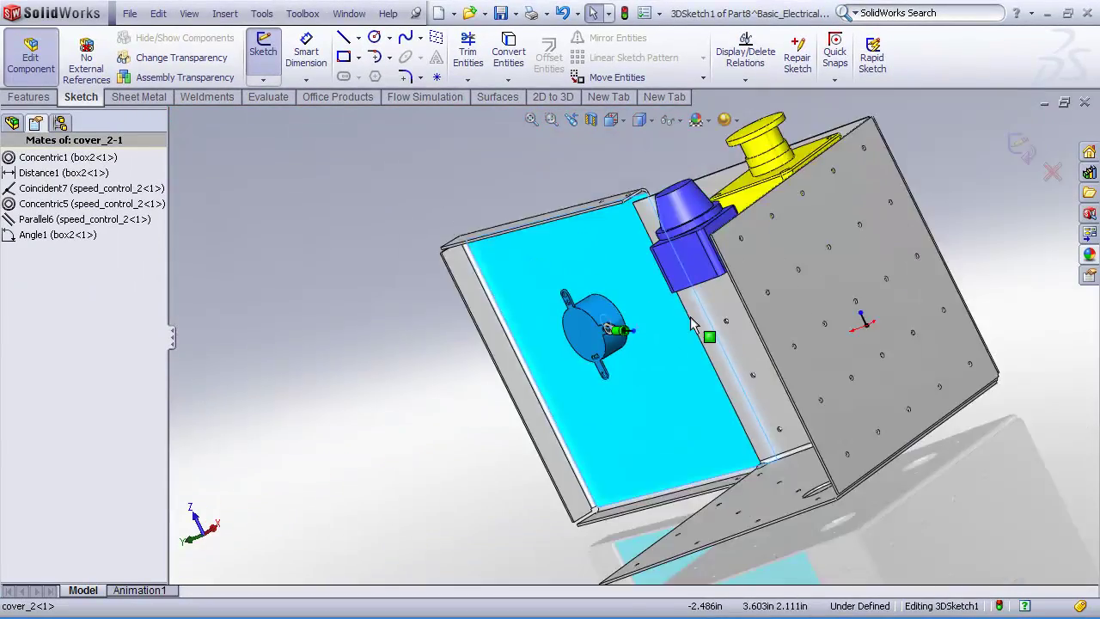
middle_drag(694, 325, 739, 335)
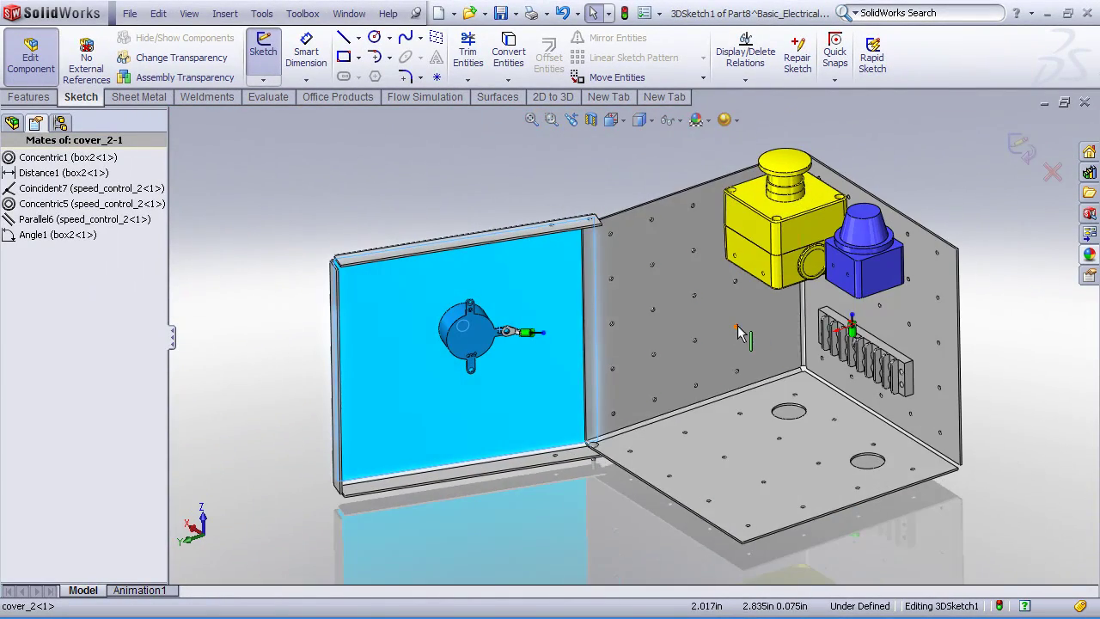
scroll(739, 335, down, 5)
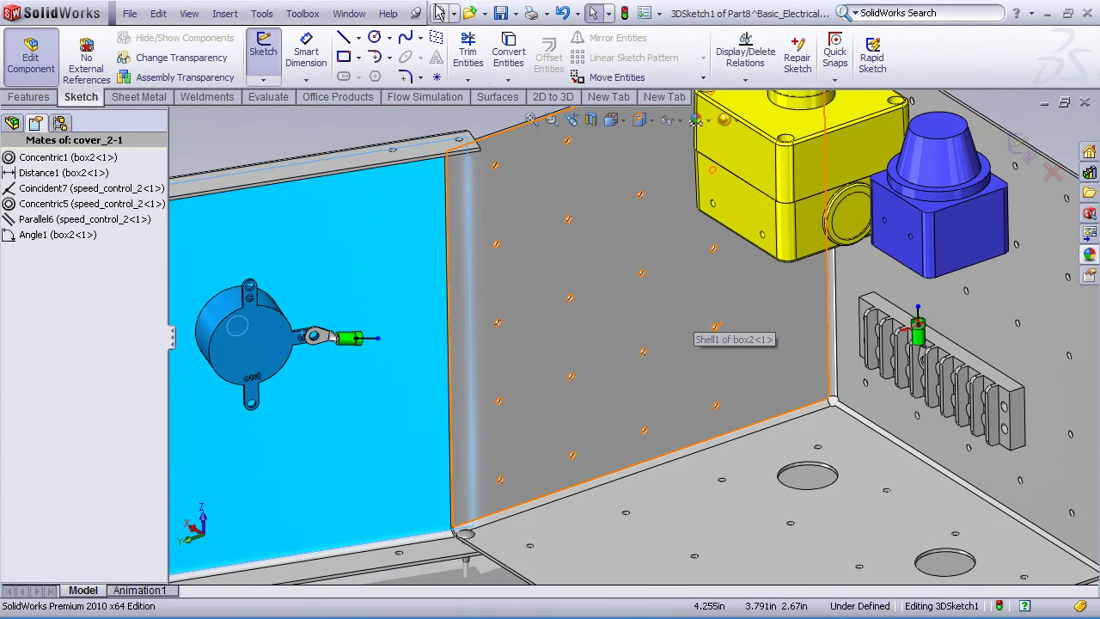
click(411, 41)
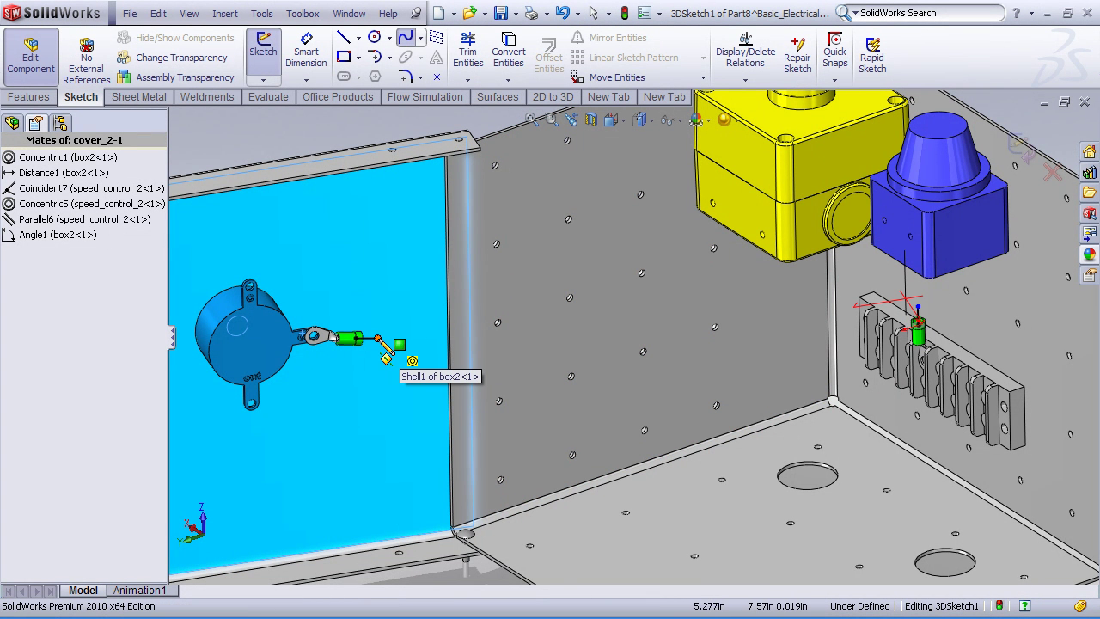
Step: Sketch a spline between the two terminal lines' free ends and bend its end tangent
click(378, 340)
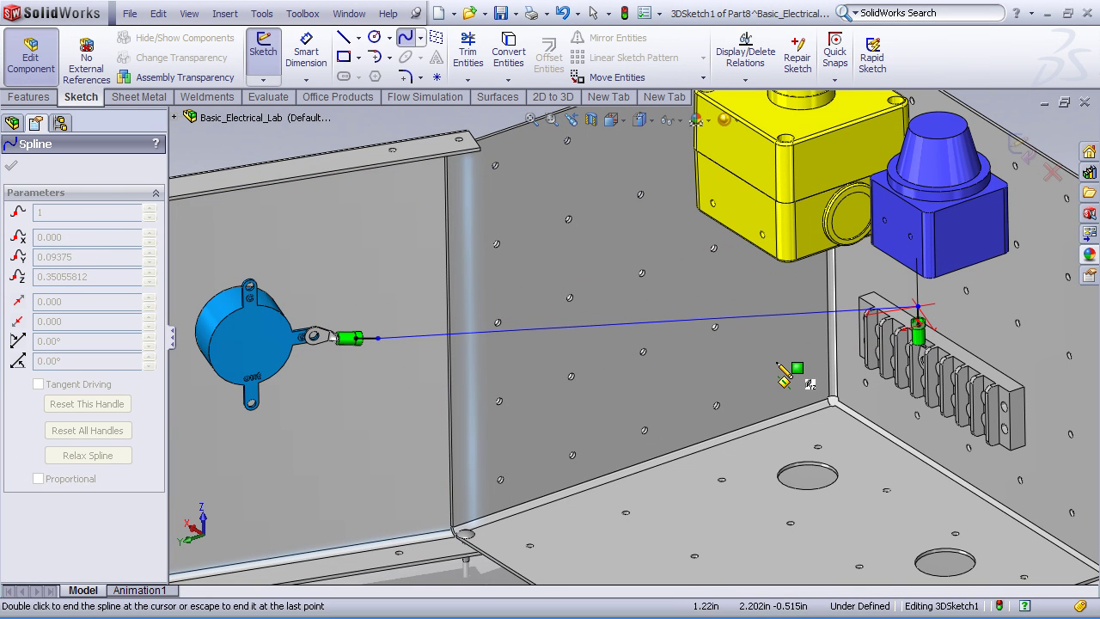
key(Escape)
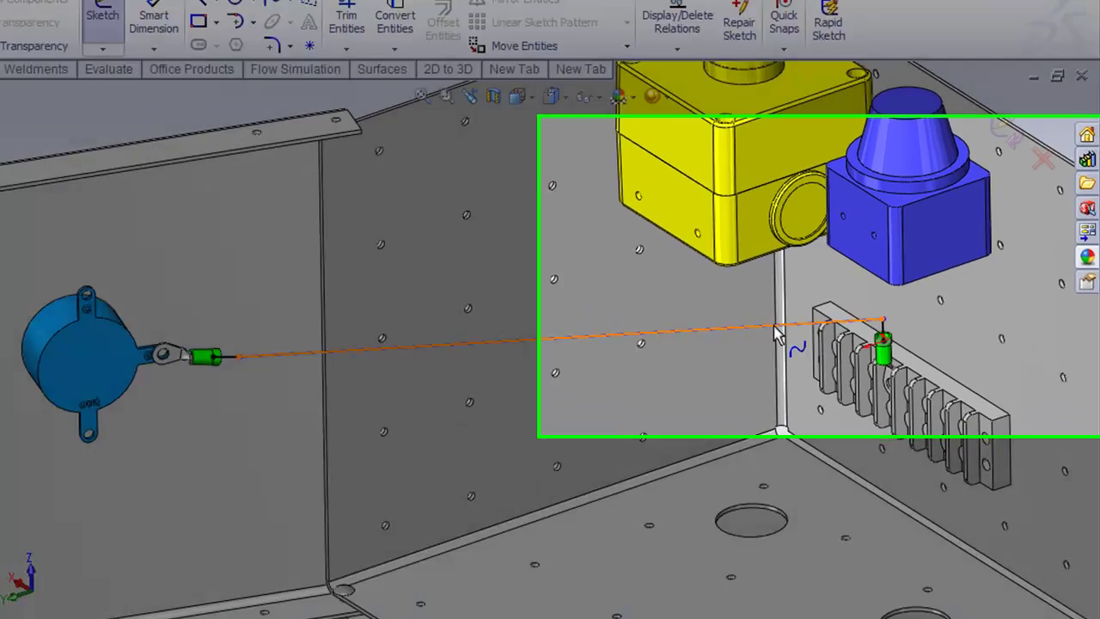
click(873, 309)
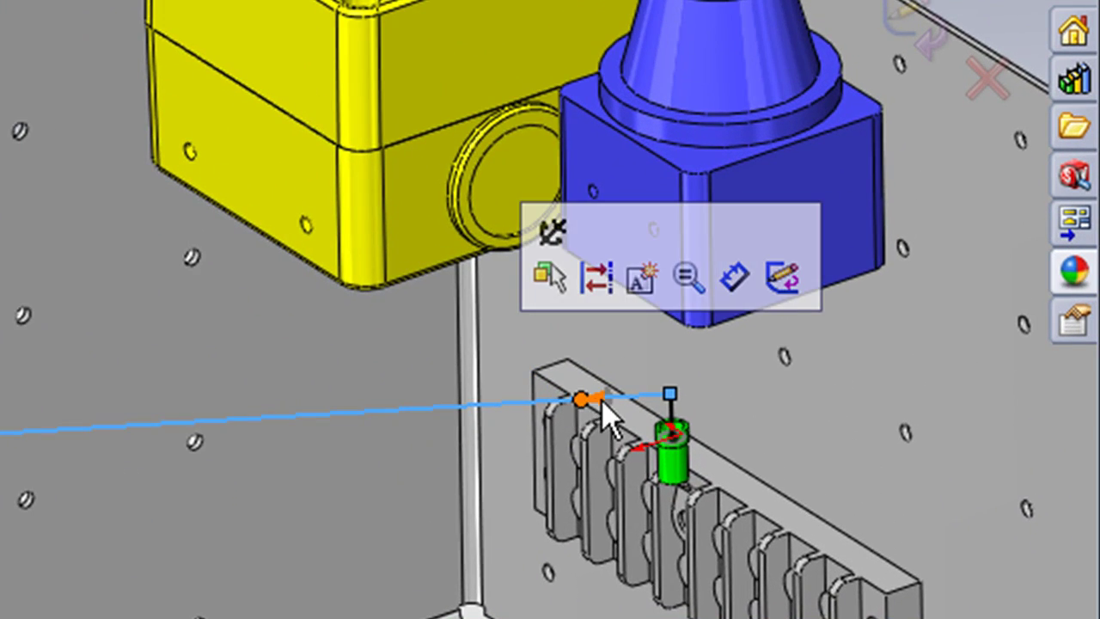
scroll(609, 400, down, 6)
drag(363, 417, 465, 295)
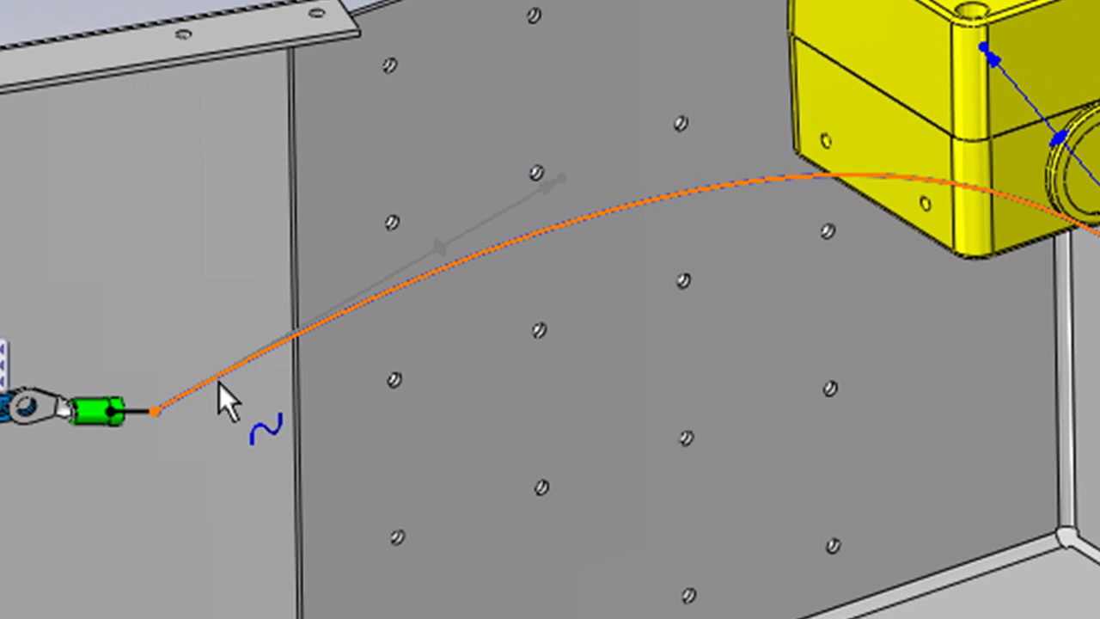
click(432, 251)
Step: Make the spline tangent to the short lines at the speed-control and terminal-block terminals
drag(434, 246, 399, 364)
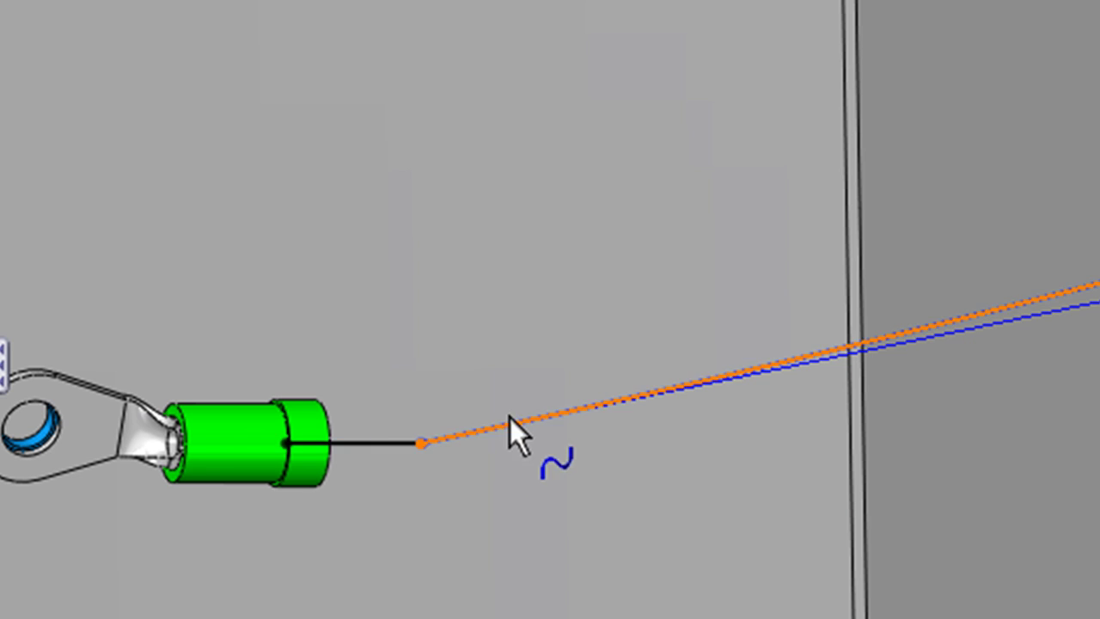
click(391, 444)
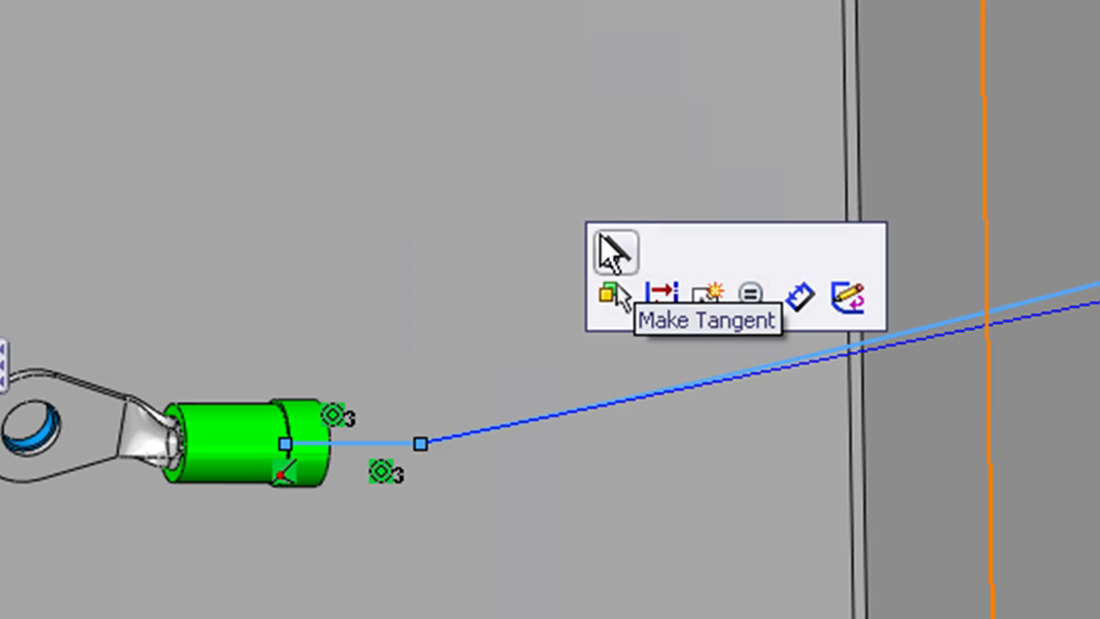
click(614, 249)
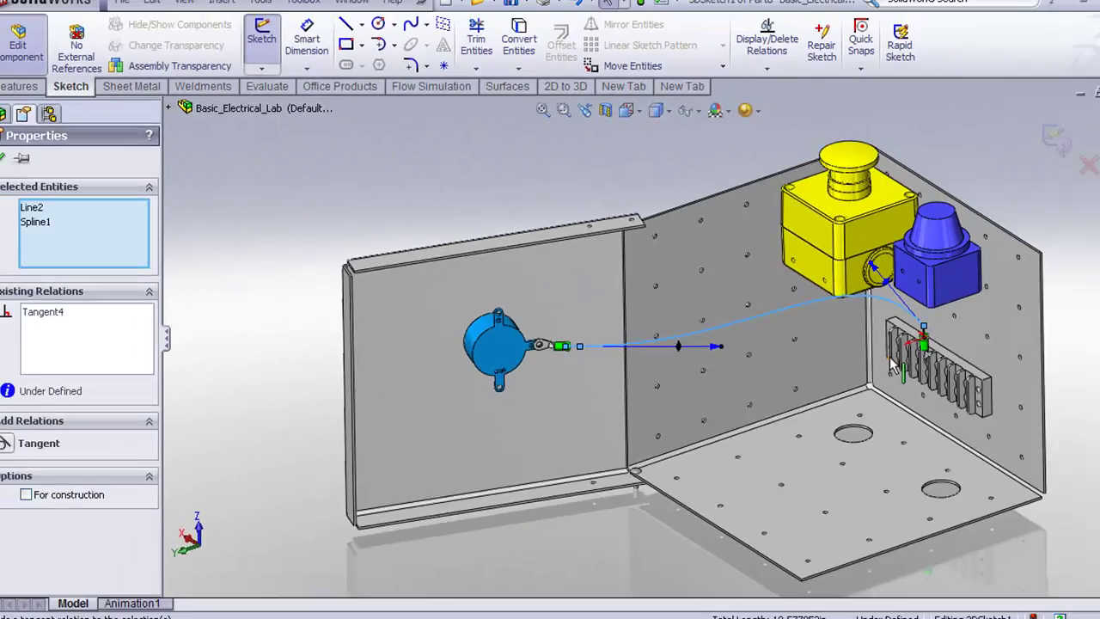
scroll(937, 378, down, 5)
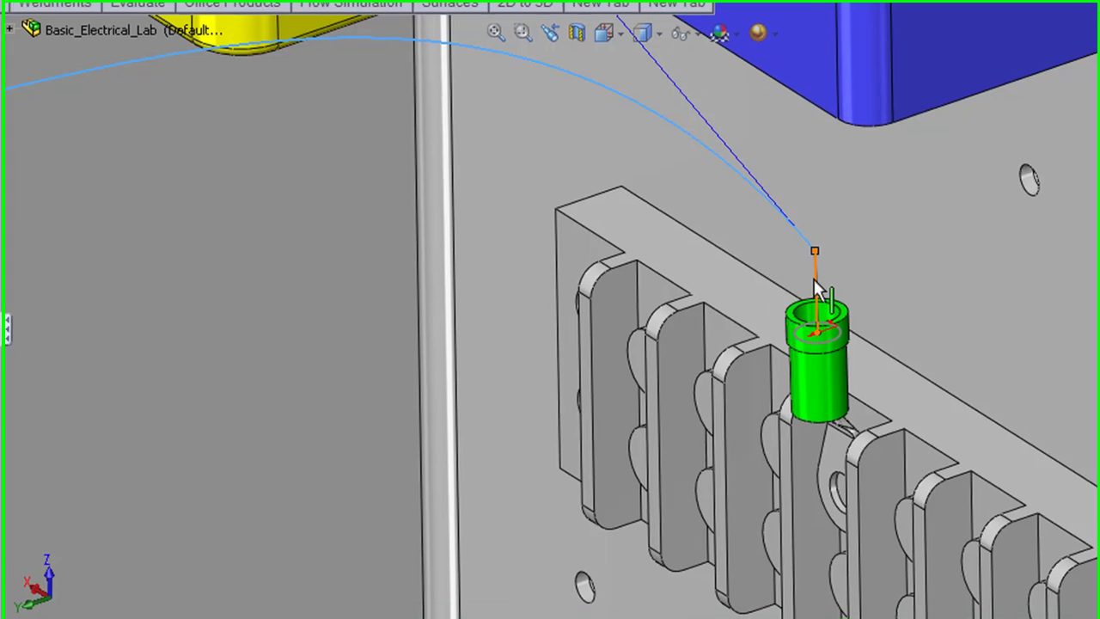
click(790, 231)
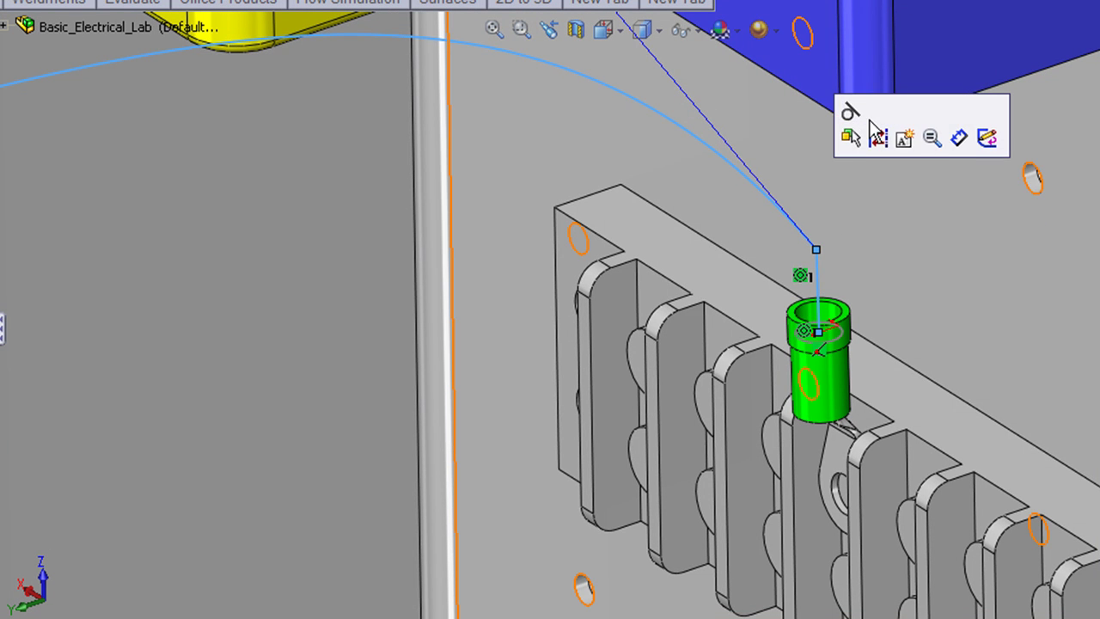
click(843, 127)
scroll(739, 232, down, 2)
scroll(739, 232, up, 5)
middle_drag(651, 246, 695, 184)
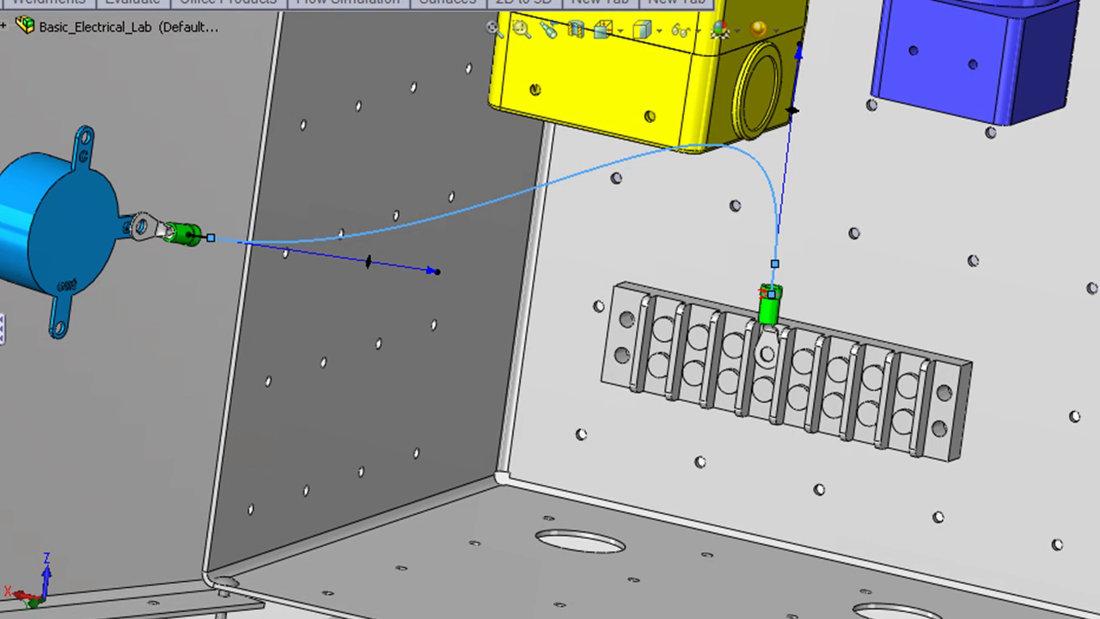
Step: Fine-tune the spline's tangents at both terminals, then exit and close 3DSketch1
key(Escape)
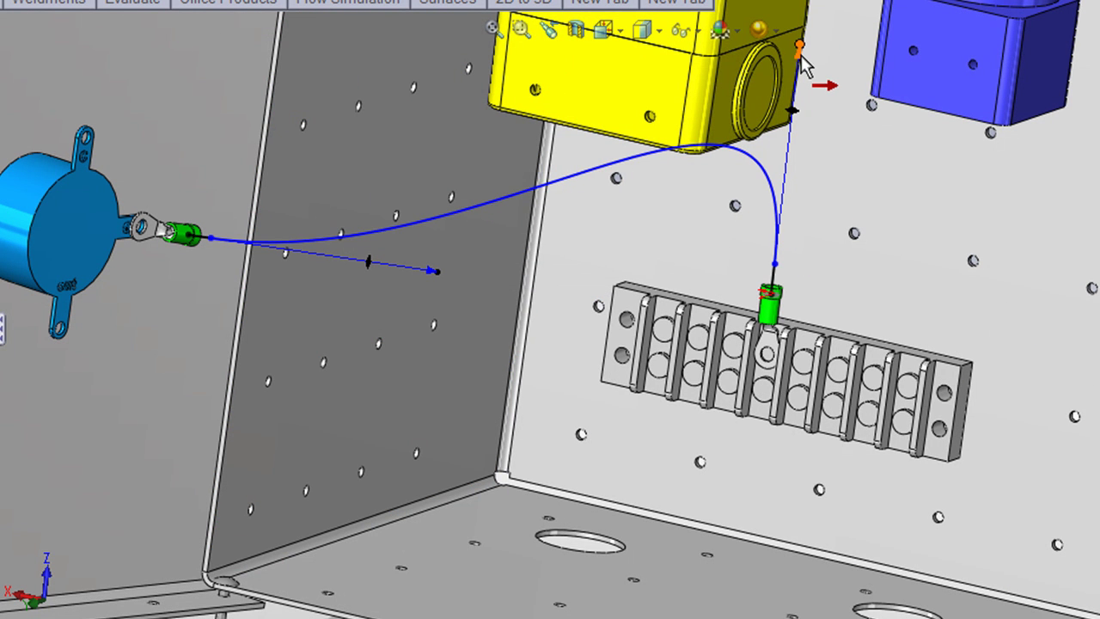
drag(802, 52, 791, 108)
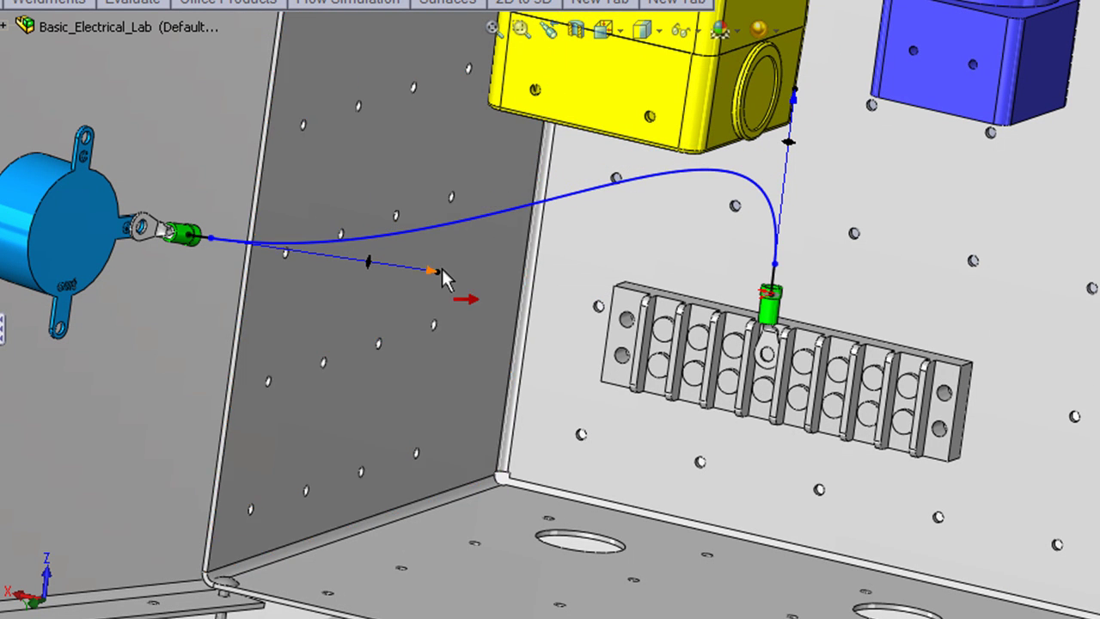
drag(432, 274, 378, 263)
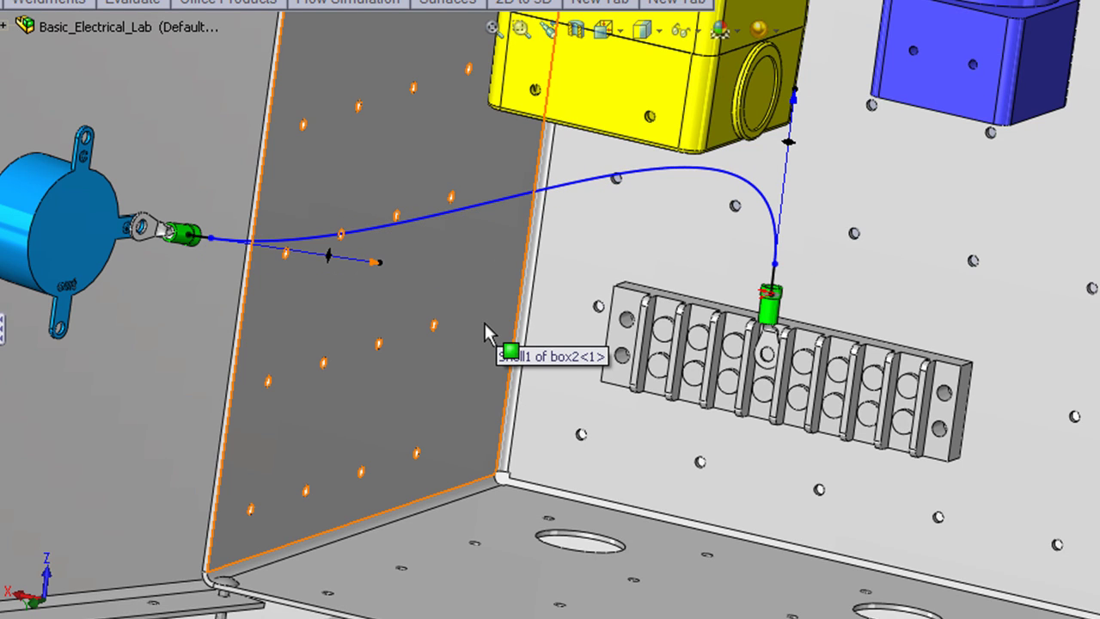
middle_drag(515, 315, 535, 304)
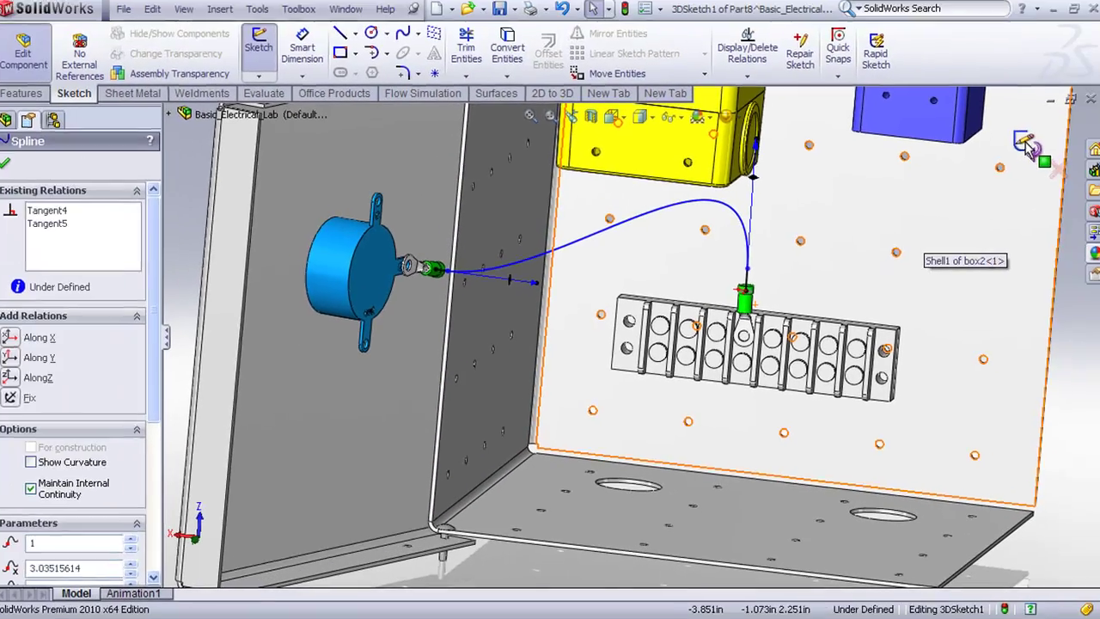
click(1027, 146)
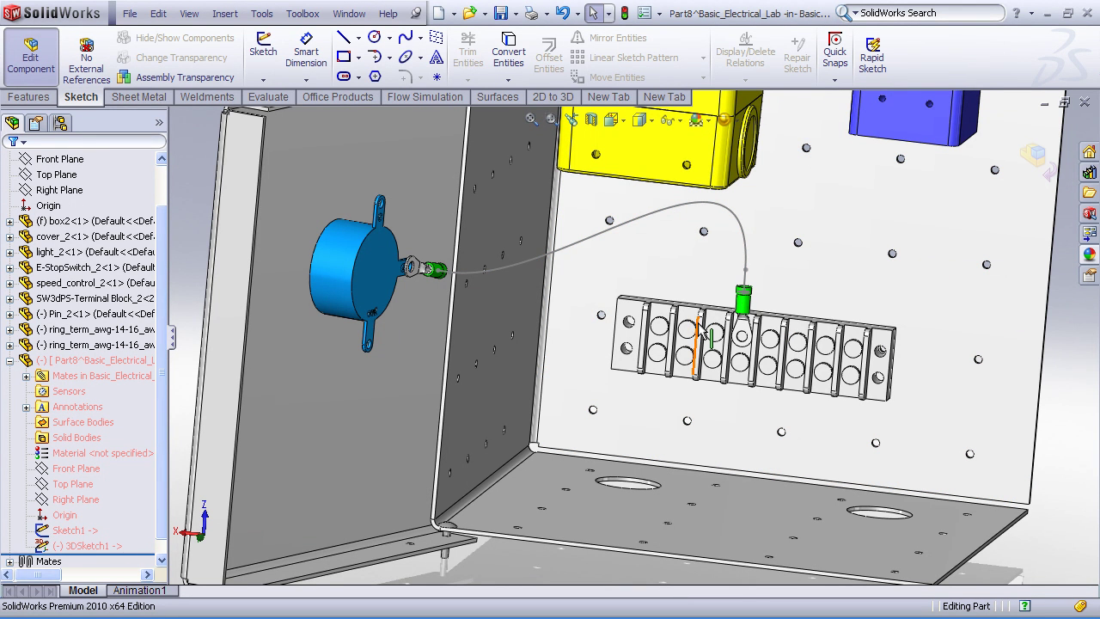
click(86, 545)
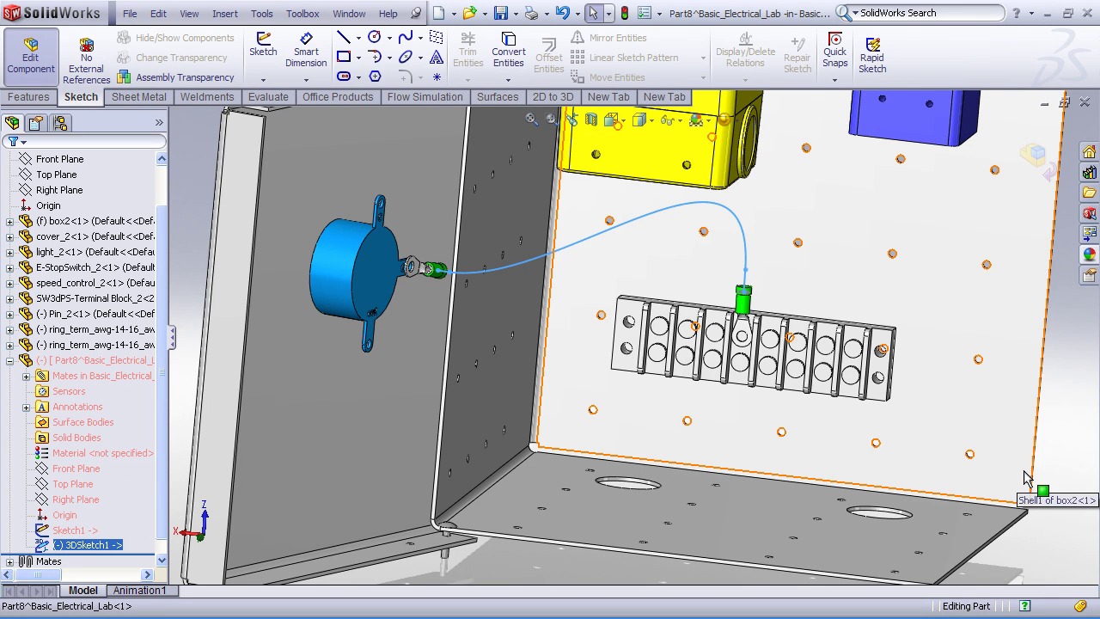
click(1046, 488)
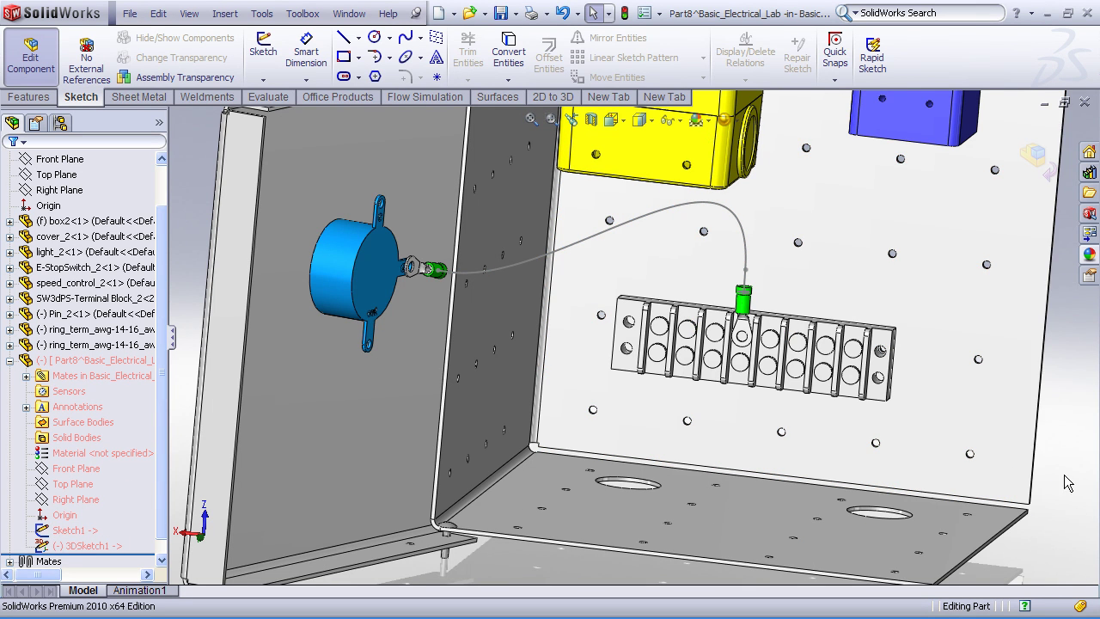
Step: Create a Swept Boss/Base using Sketch1's circle as profile and 3DSketch1 as path
click(29, 97)
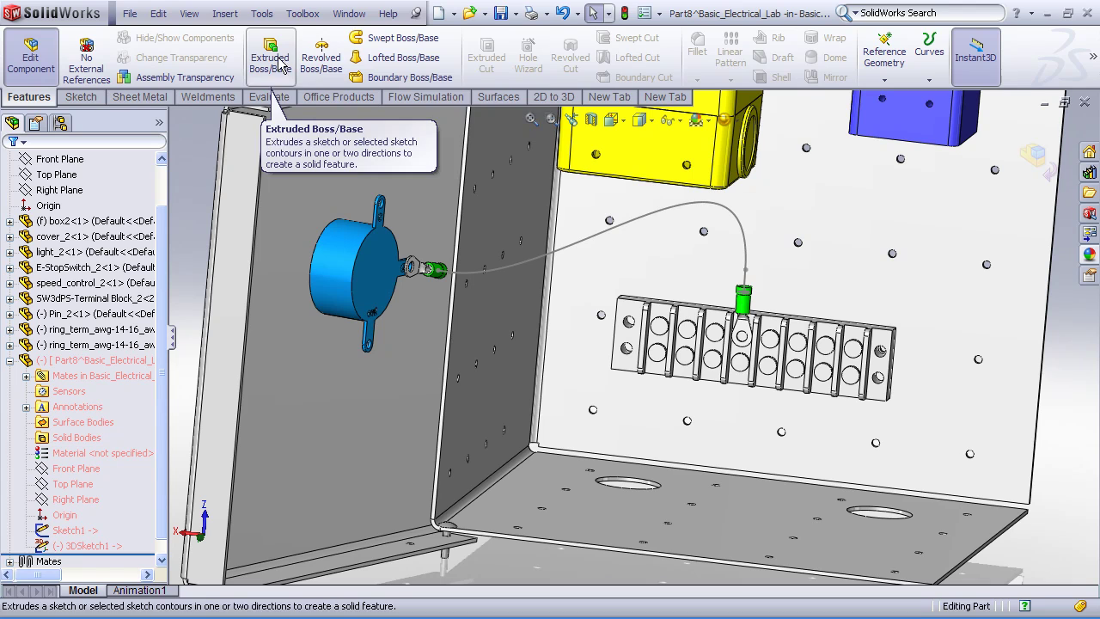
click(383, 46)
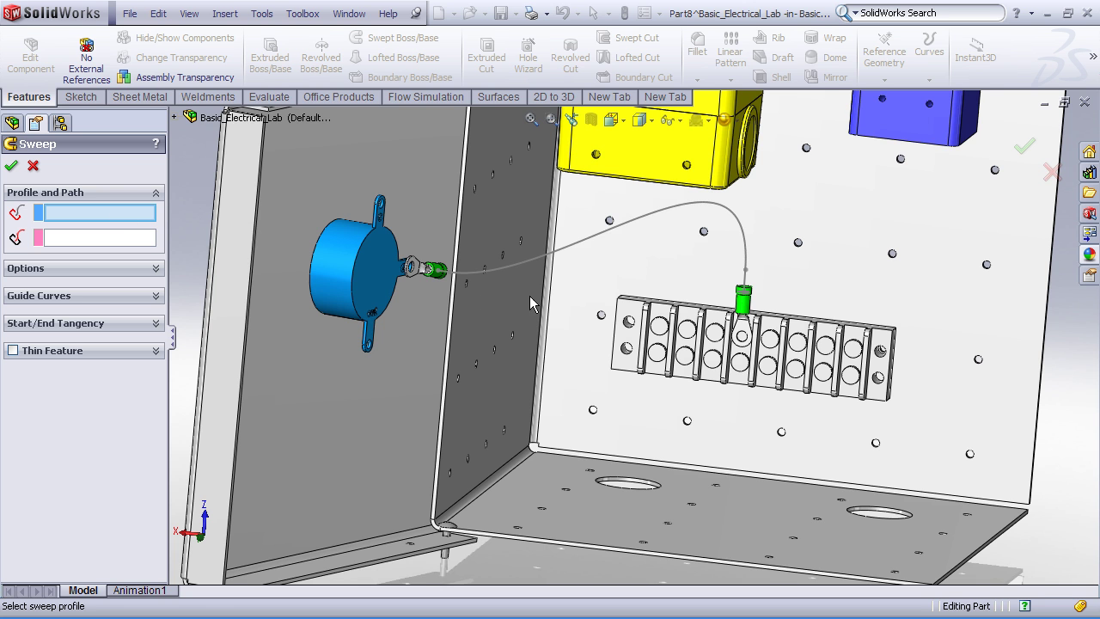
scroll(698, 298, down, 5)
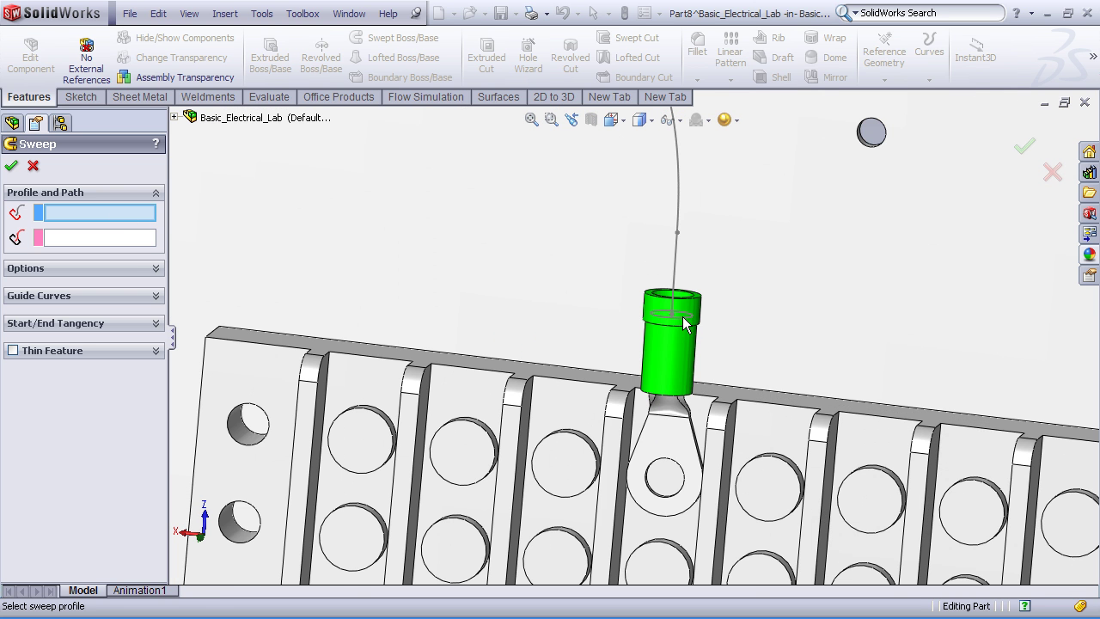
scroll(687, 323, down, 3)
click(687, 322)
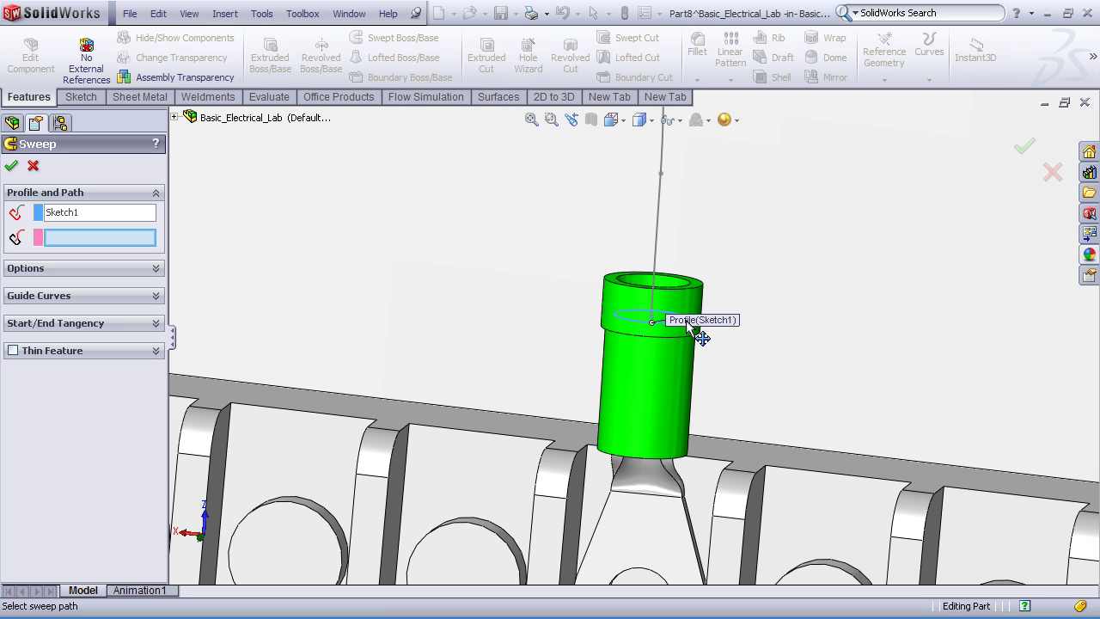
scroll(687, 321, up, 2)
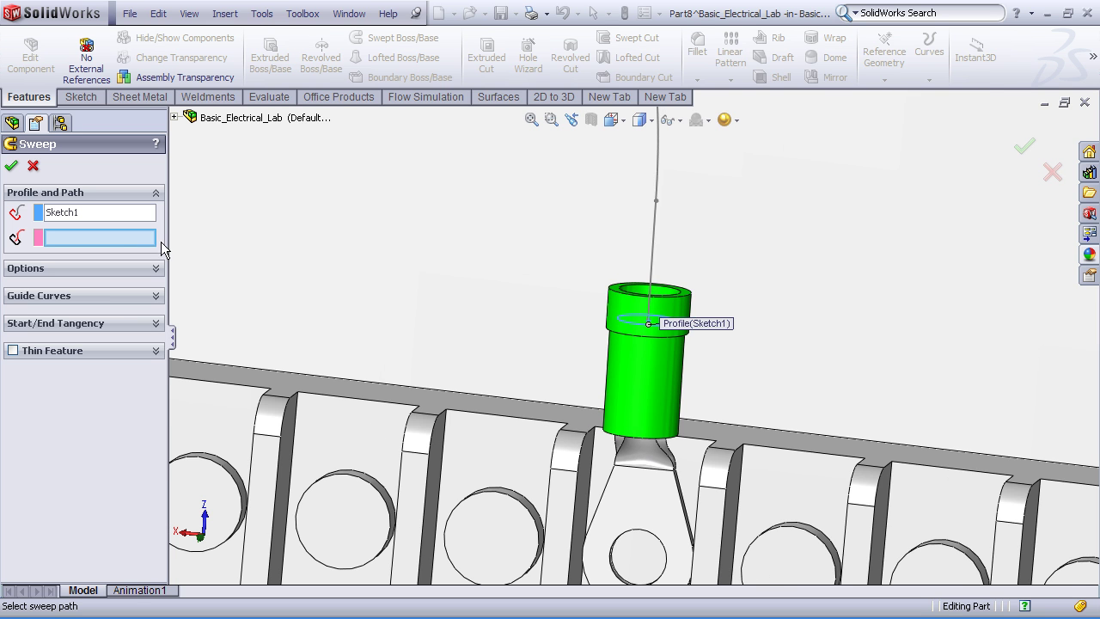
scroll(590, 241, up, 5)
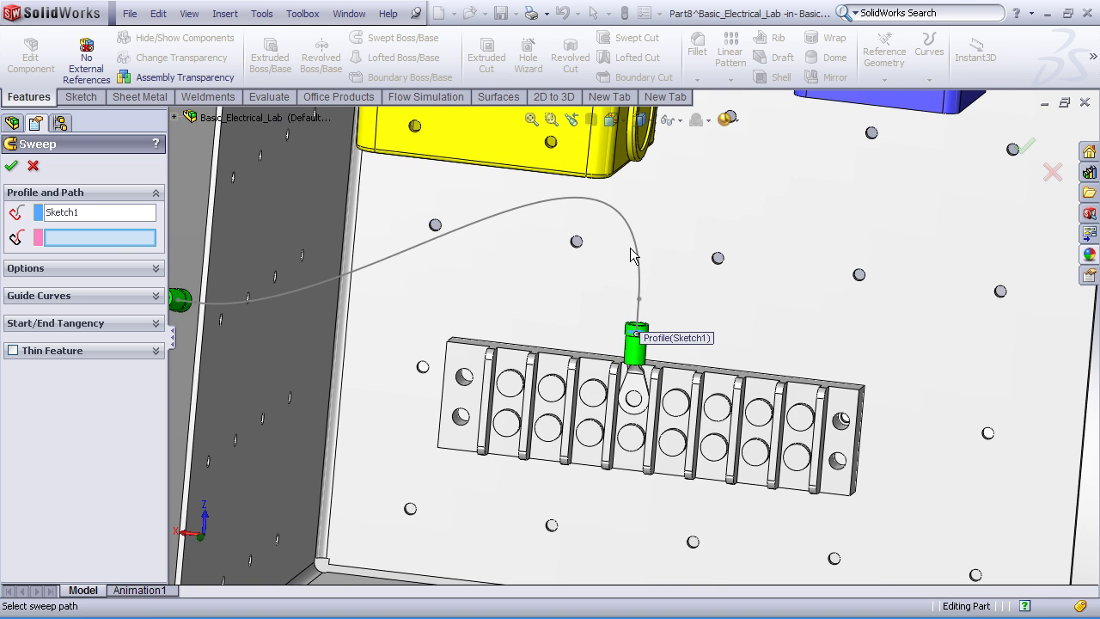
click(634, 247)
scroll(456, 287, down, 2)
scroll(455, 287, up, 2)
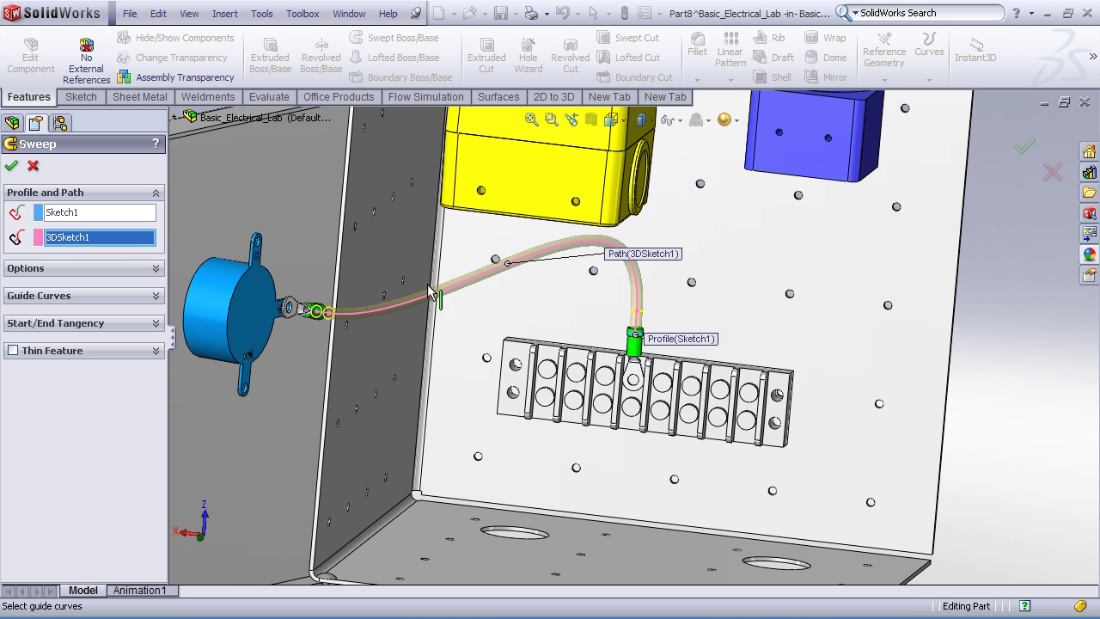
click(11, 170)
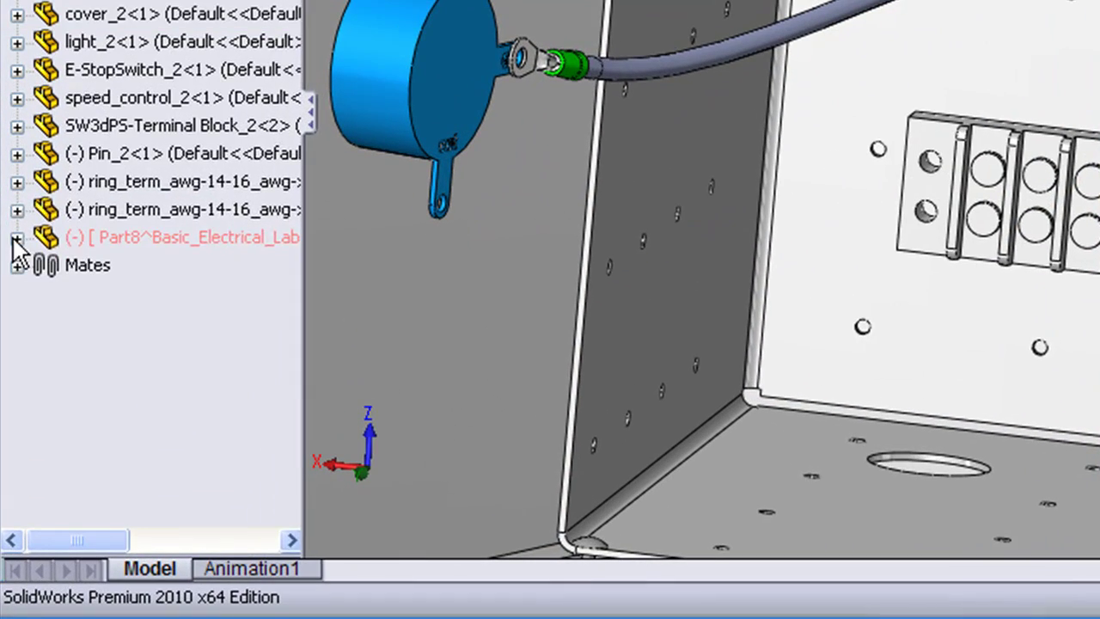
Step: Expand Part8, select Sweep1, and orbit the view around the wire and enclosure
click(17, 238)
click(108, 490)
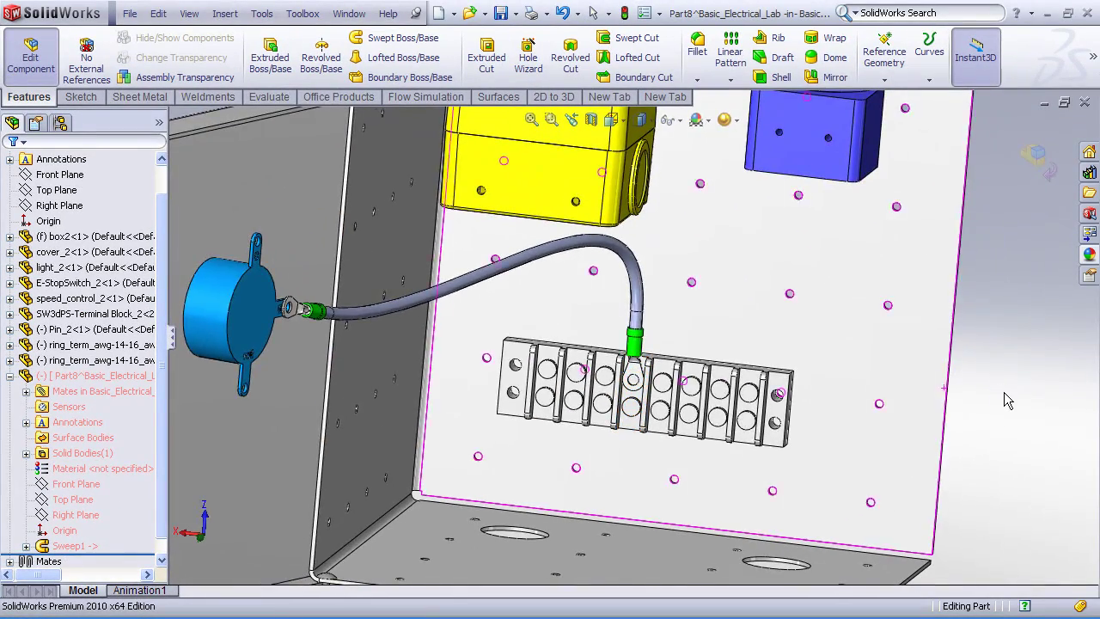
middle_drag(1004, 392, 989, 399)
key(Escape)
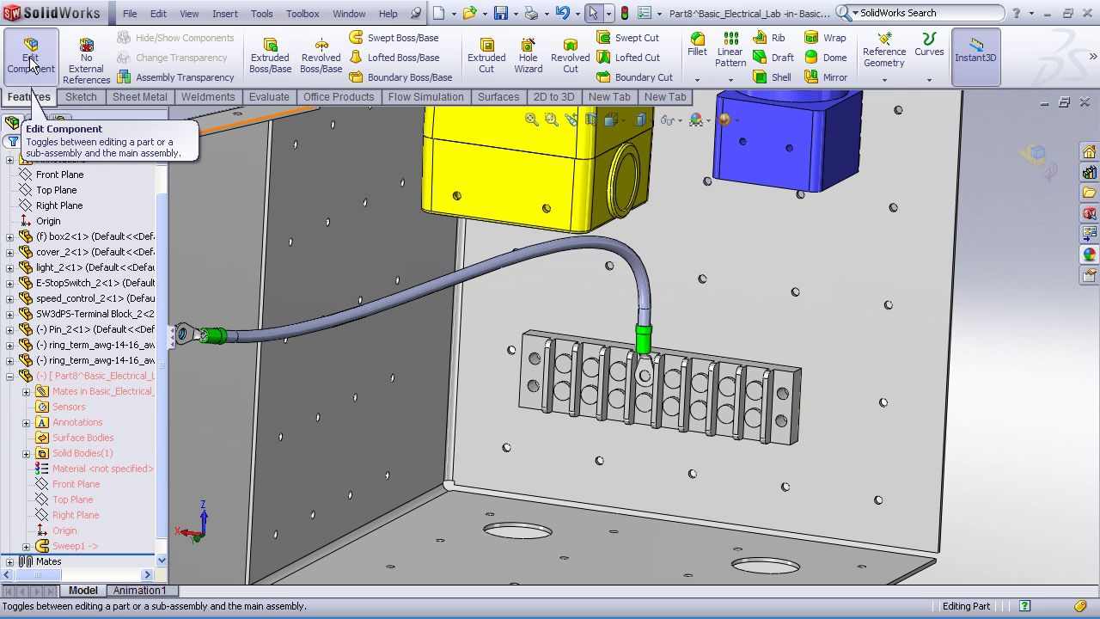
Step: Exit in-context editing of Part8 and reselect its Sweep1 feature in the tree
click(1038, 157)
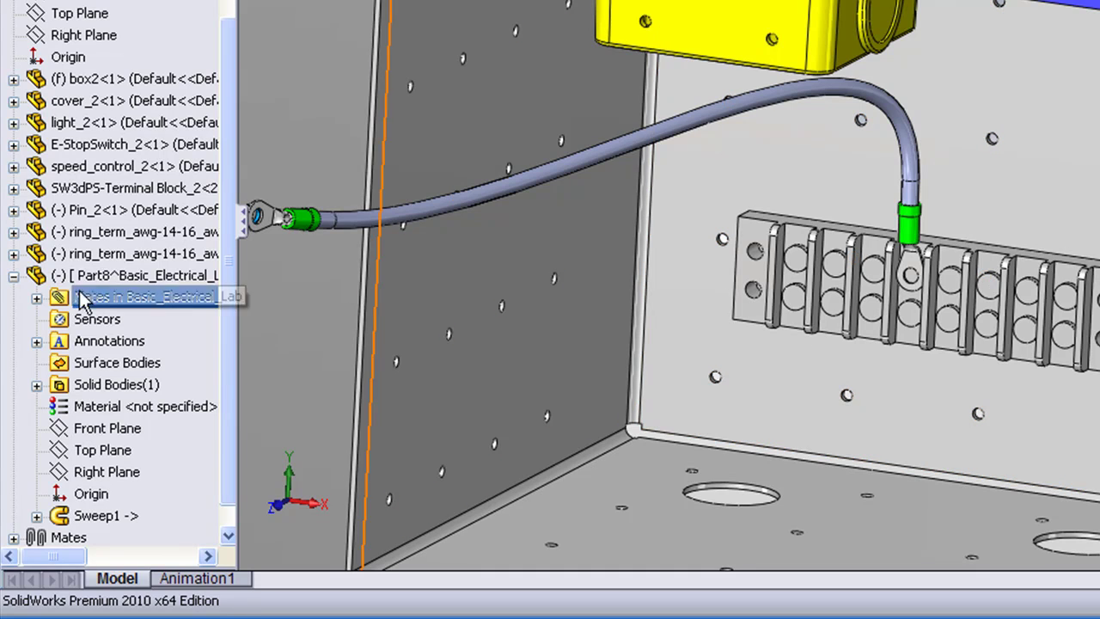
click(53, 291)
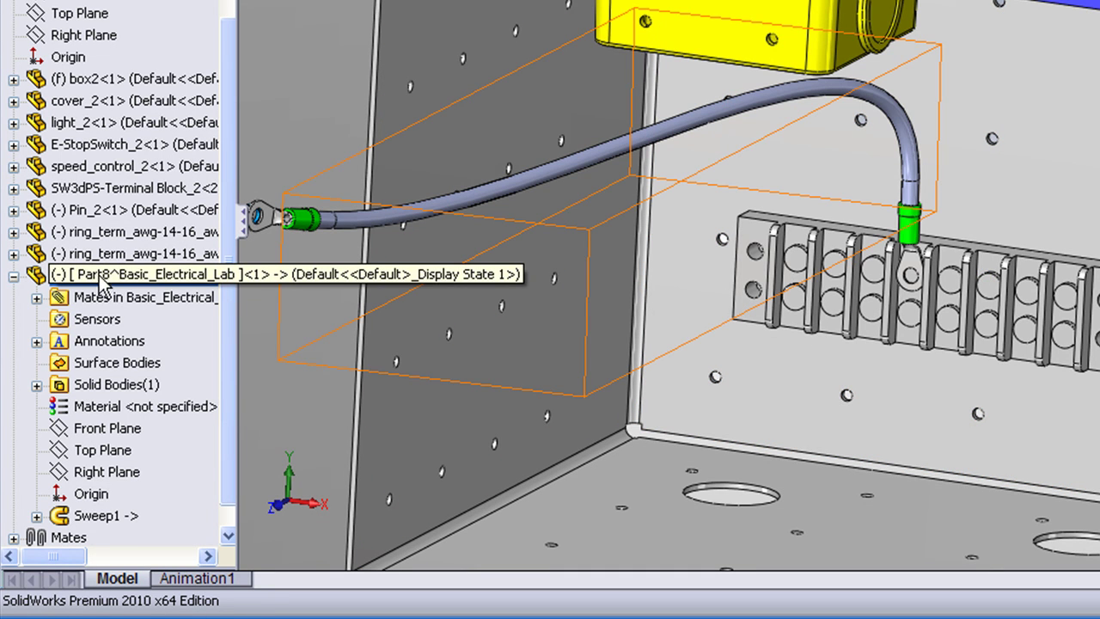
click(105, 516)
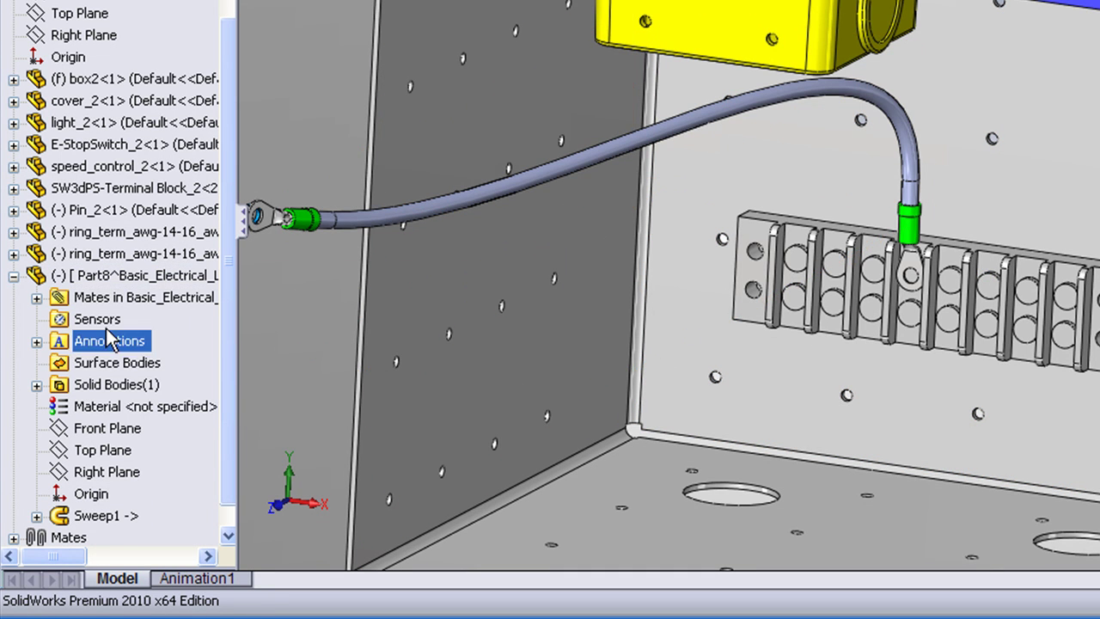
Step: Collapse the Part8 node and select Part8 together with a ring terminal
click(15, 276)
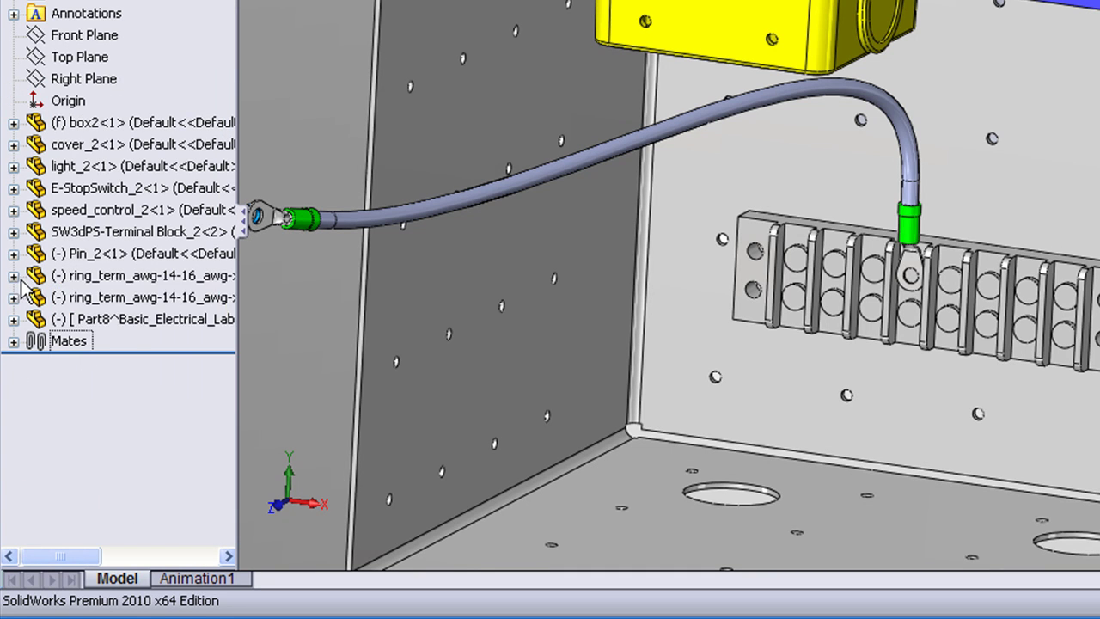
click(124, 319)
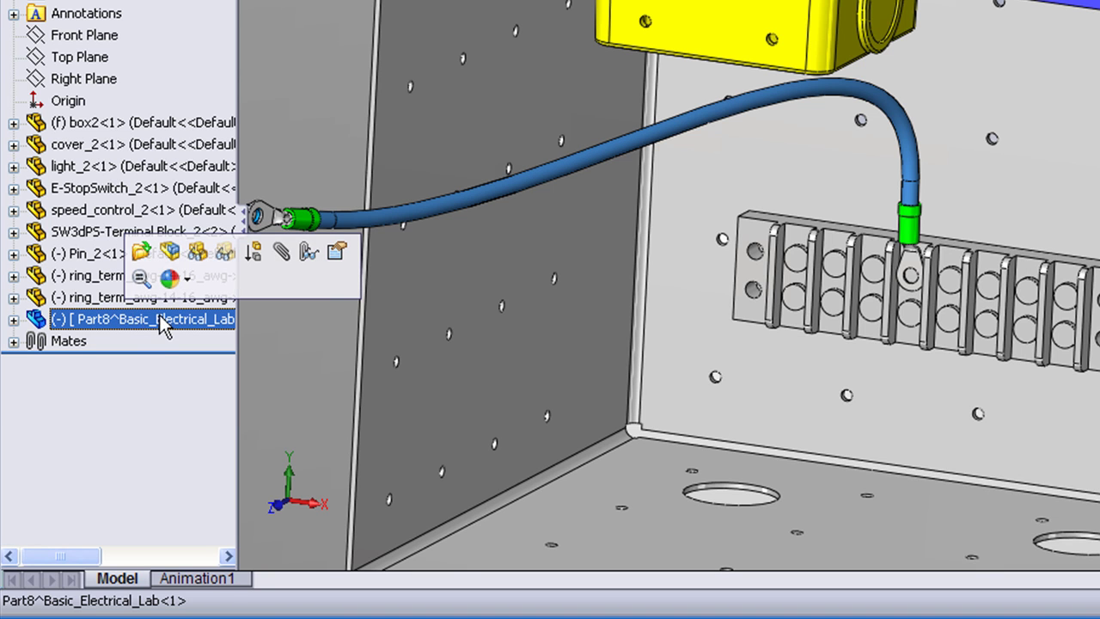
ctrl+click(142, 298)
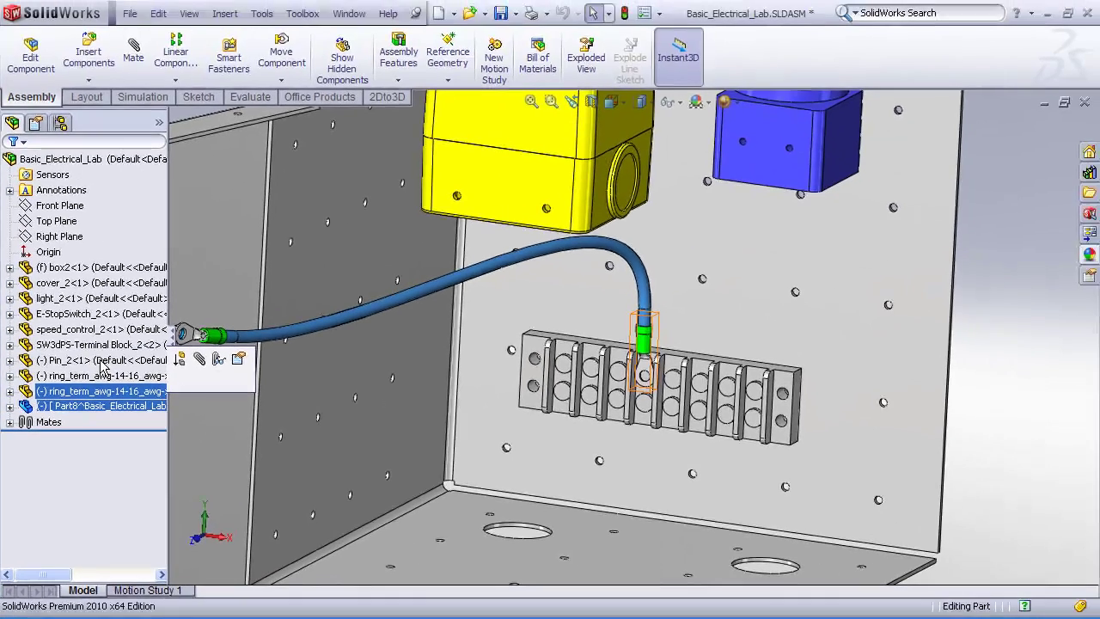
Step: Open Part8 in its own window, orbit it, and select Sweep1 to inspect the wire
click(141, 252)
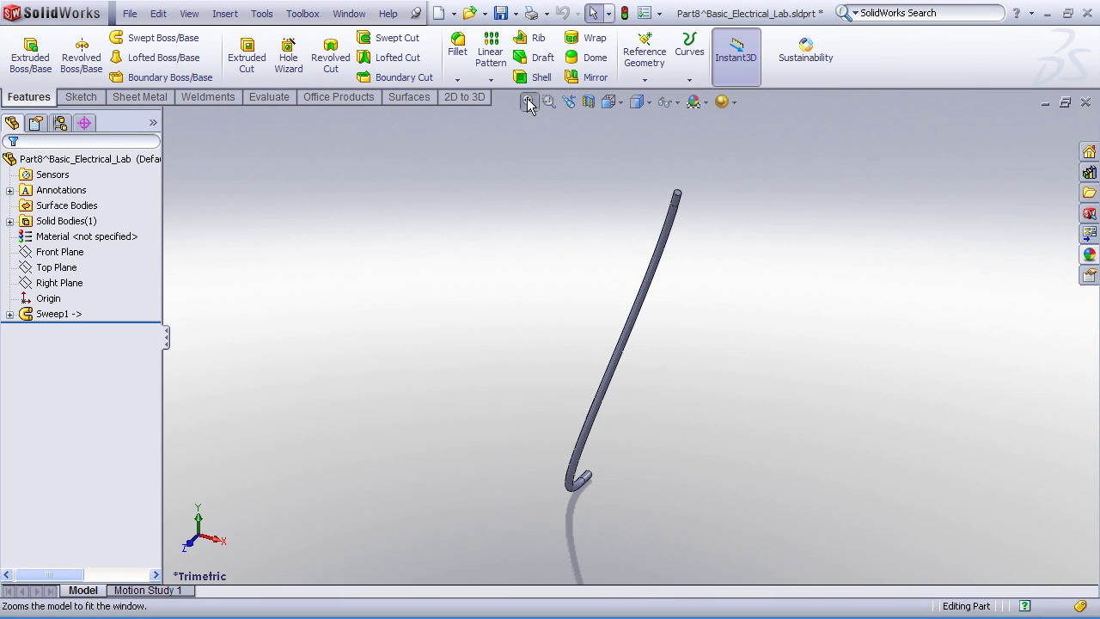
middle_drag(736, 236, 595, 284)
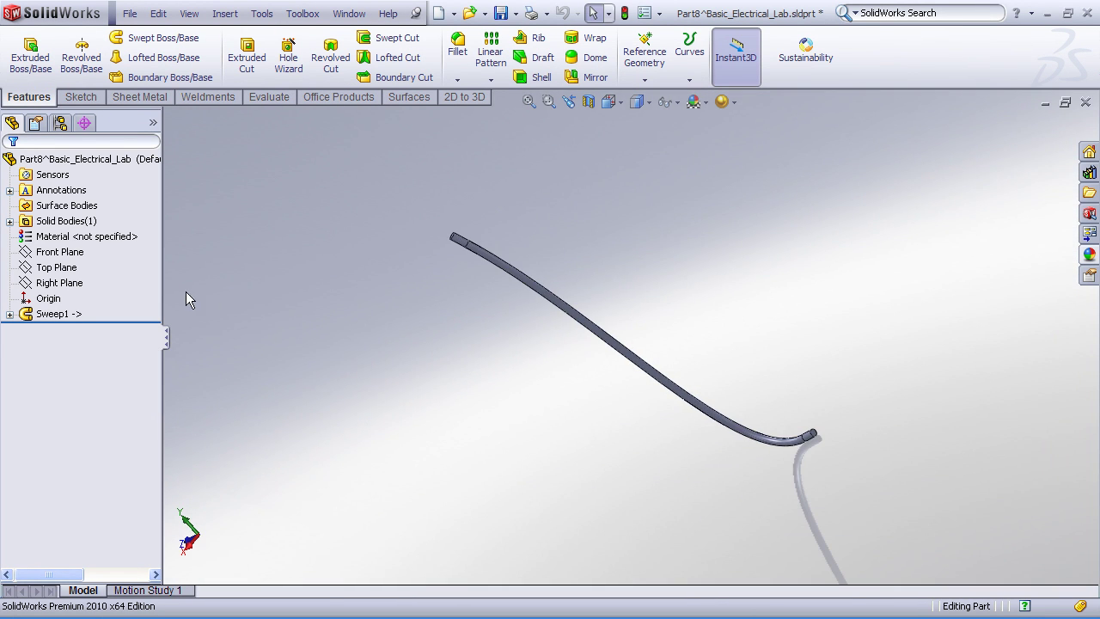
click(47, 313)
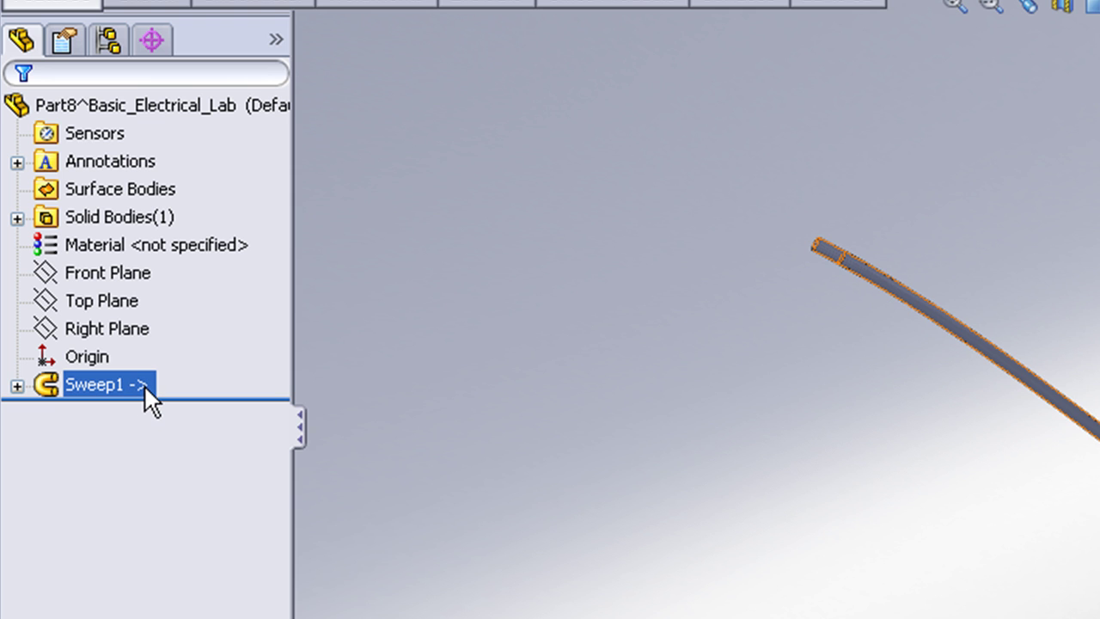
click(372, 391)
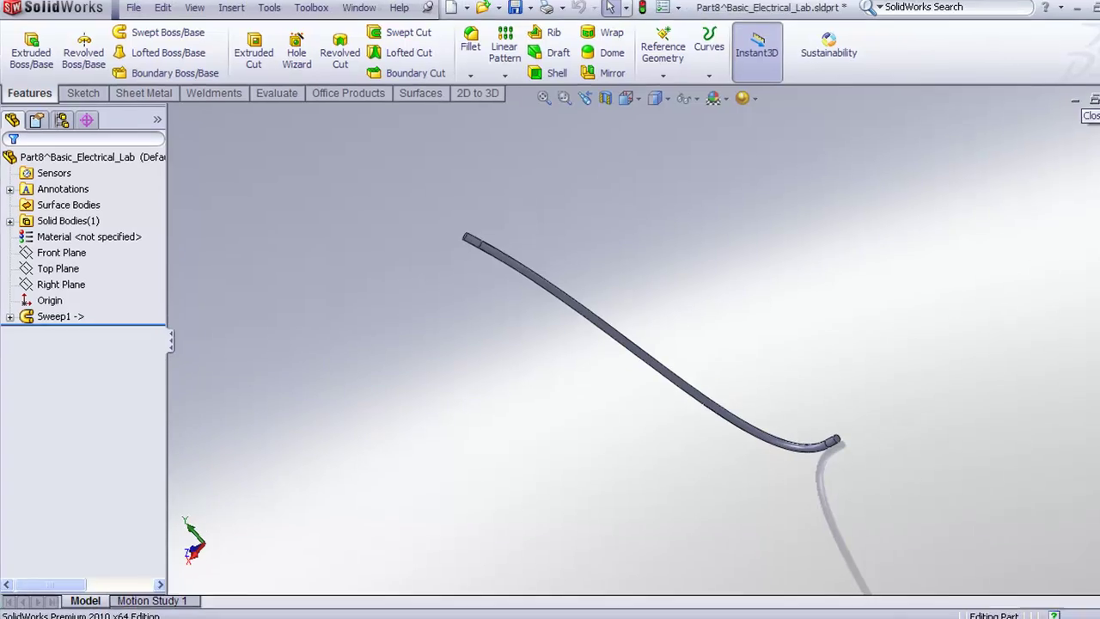
Step: Close Part8 without saving, zoom to fit the enclosure, and try dragging the cover
click(1085, 101)
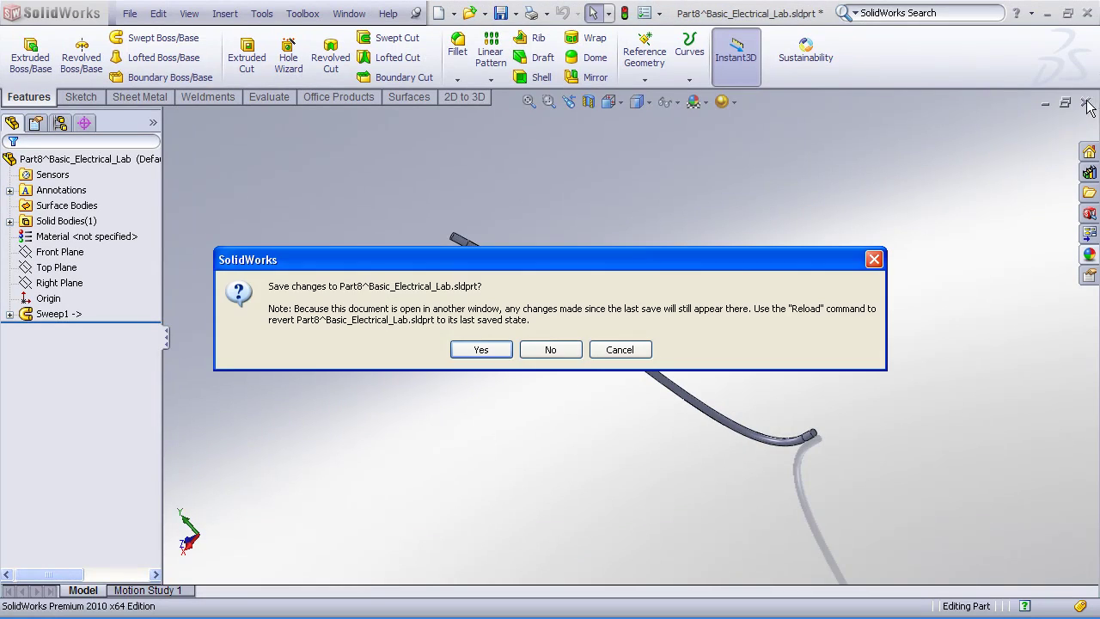
click(550, 350)
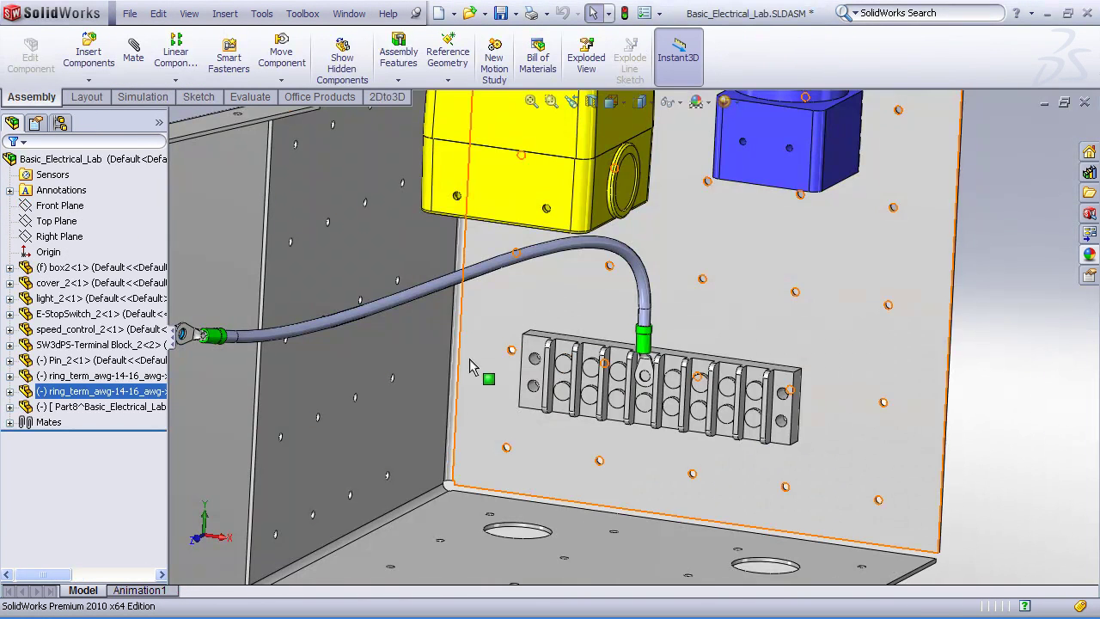
key(f)
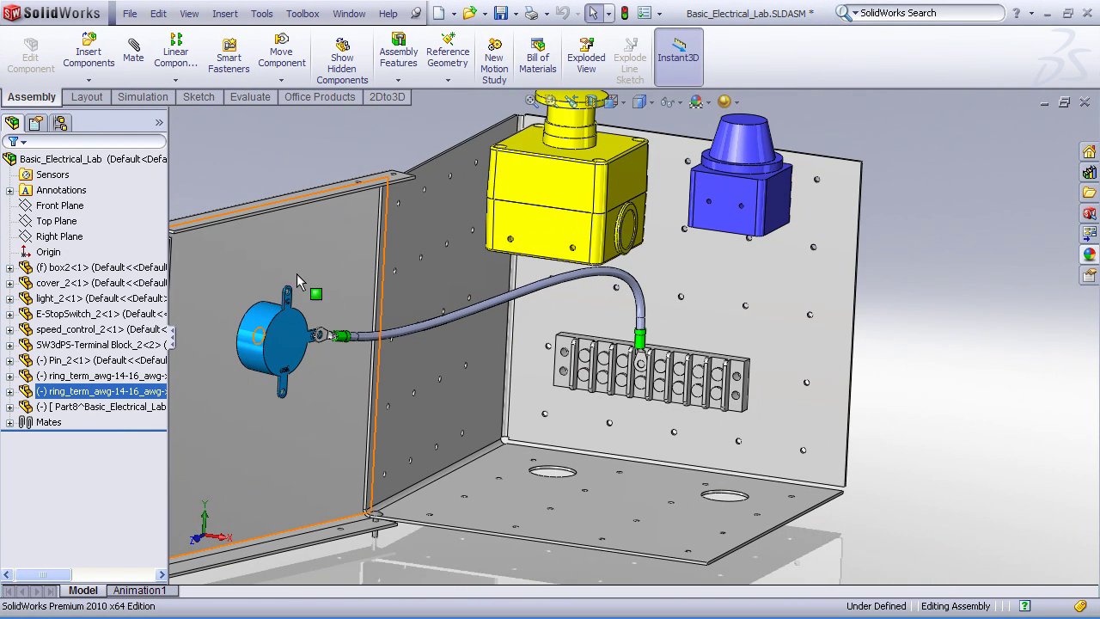
drag(277, 267, 260, 257)
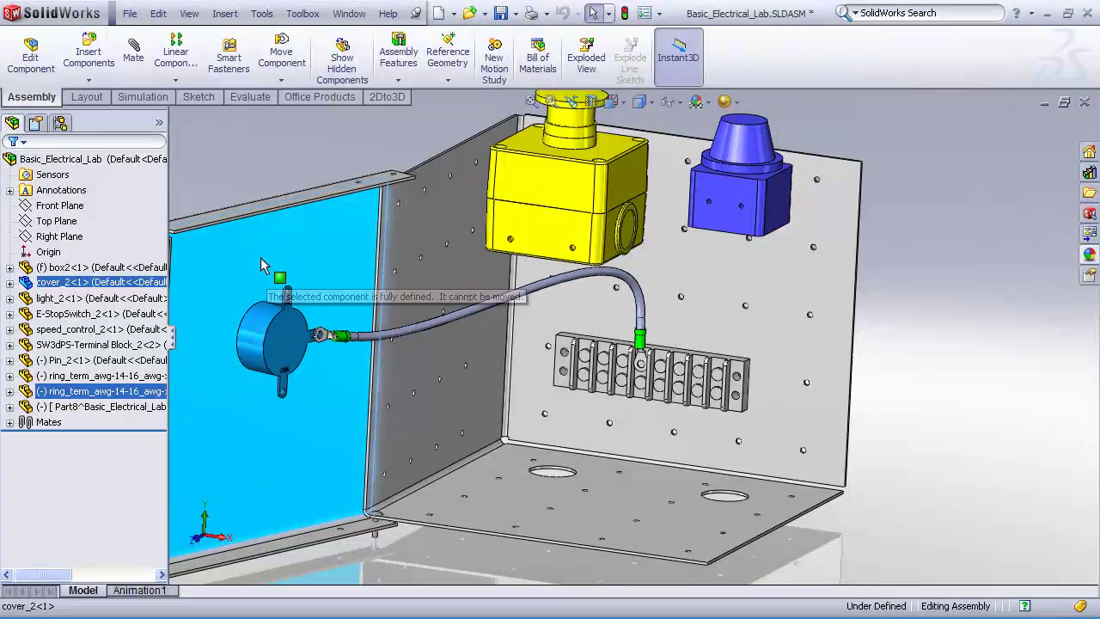
click(216, 189)
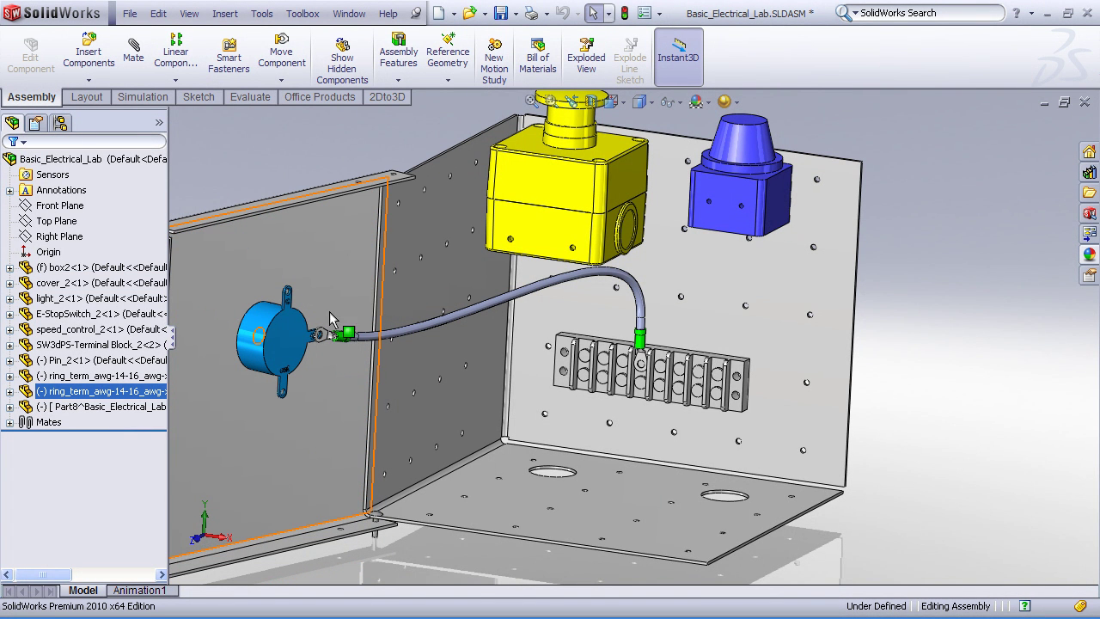